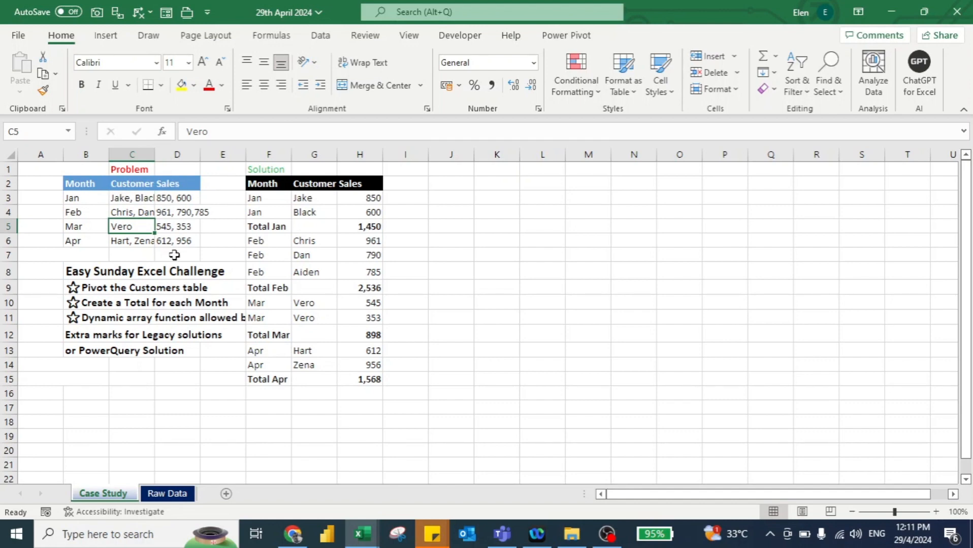
# Step: AutoFit the column widths of the Problem table on the Case Study sheet
pyautogui.hotkey('ctrl', 'a')
pyautogui.hotkey('alt', 'h')
pyautogui.press('o')
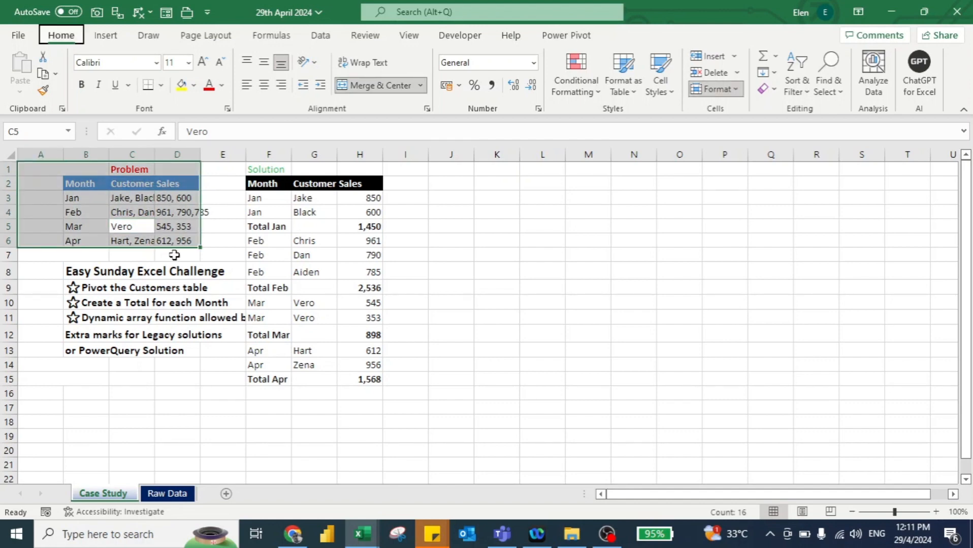
pyautogui.press('i')
pyautogui.click(121, 210)
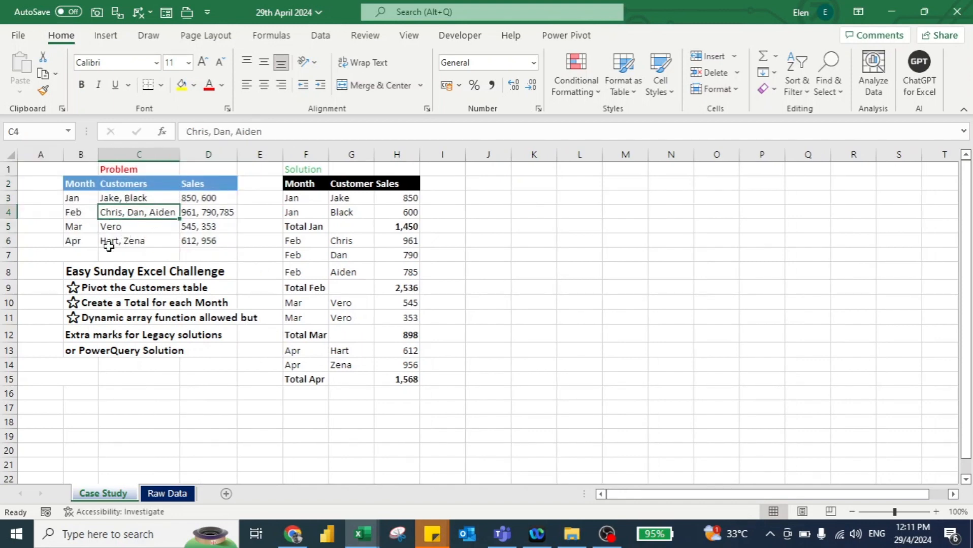
pyautogui.press('Up')
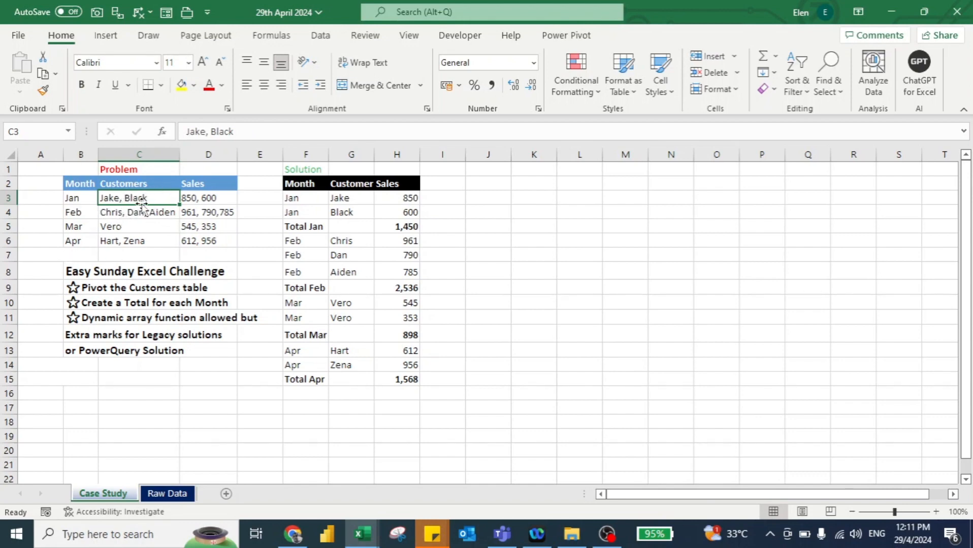
pyautogui.press('Right')
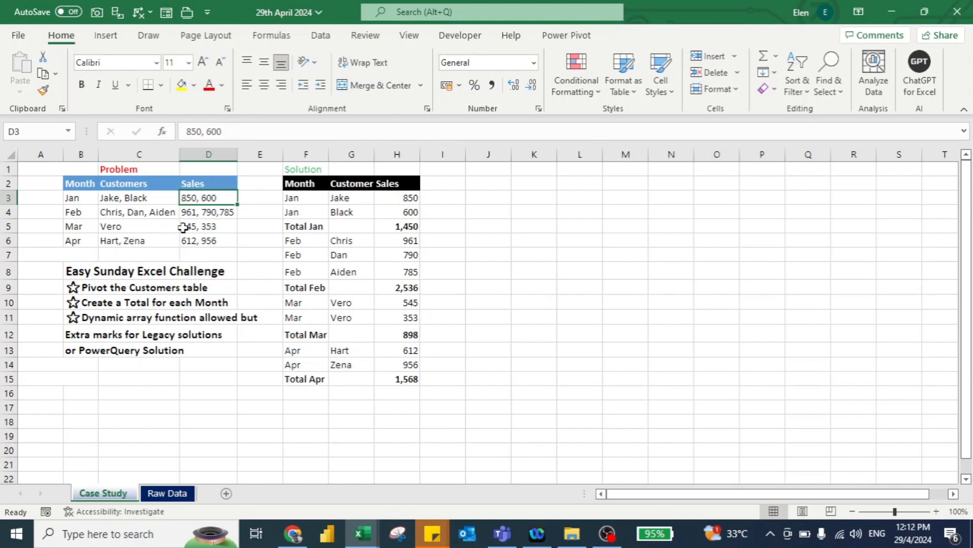
pyautogui.press('Right')
pyautogui.press('Right')
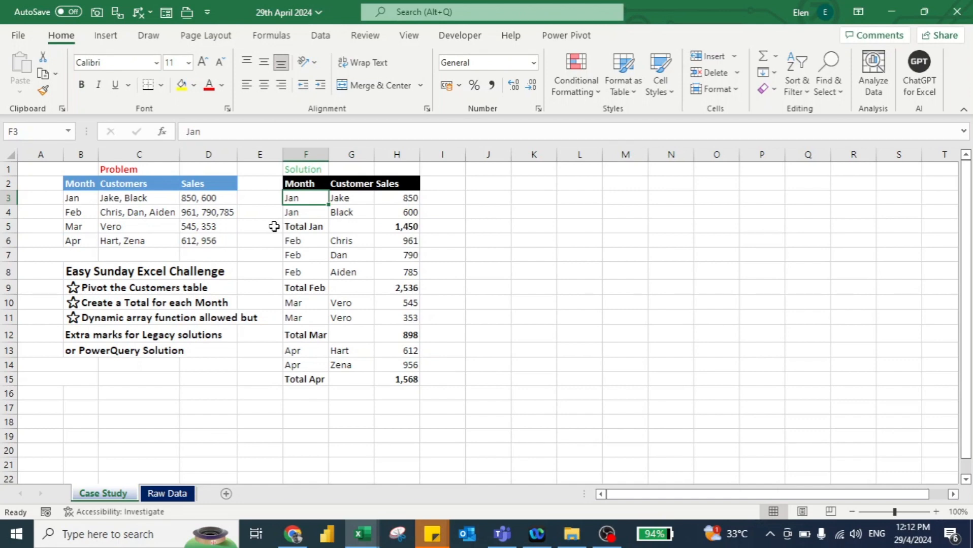
# Step: Load the Raw Data range B2:D6 into Power Query as a table with headers
pyautogui.click(168, 494)
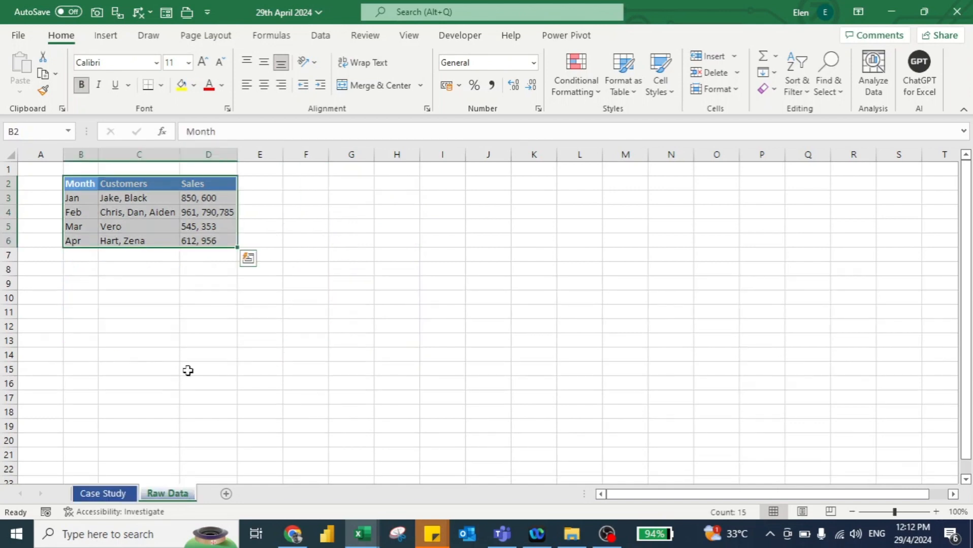
pyautogui.click(150, 224)
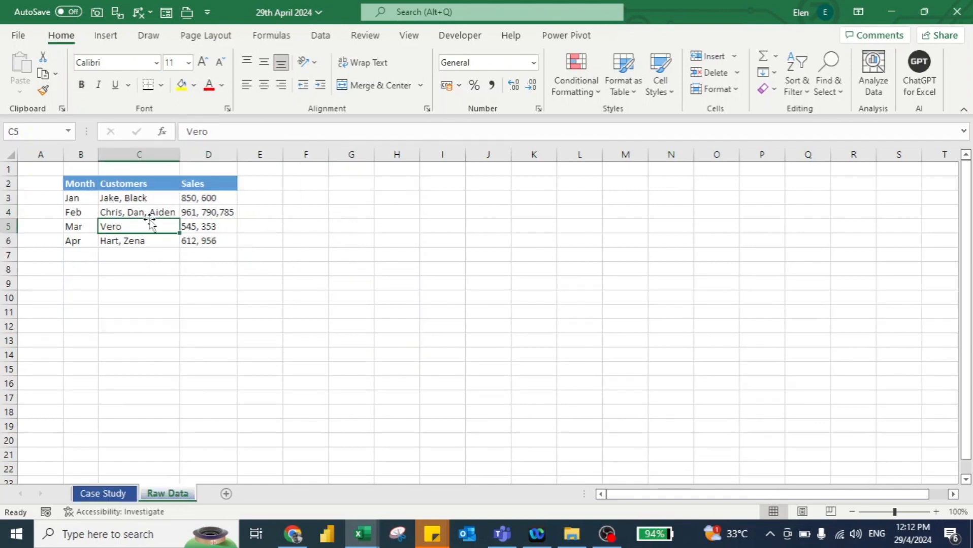
pyautogui.hotkey('ctrl', 'a')
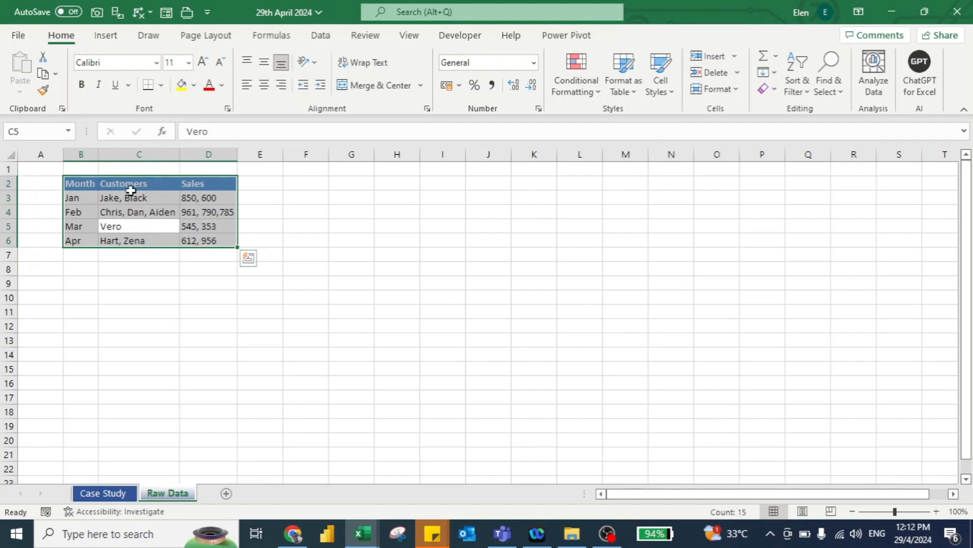
pyautogui.click(317, 38)
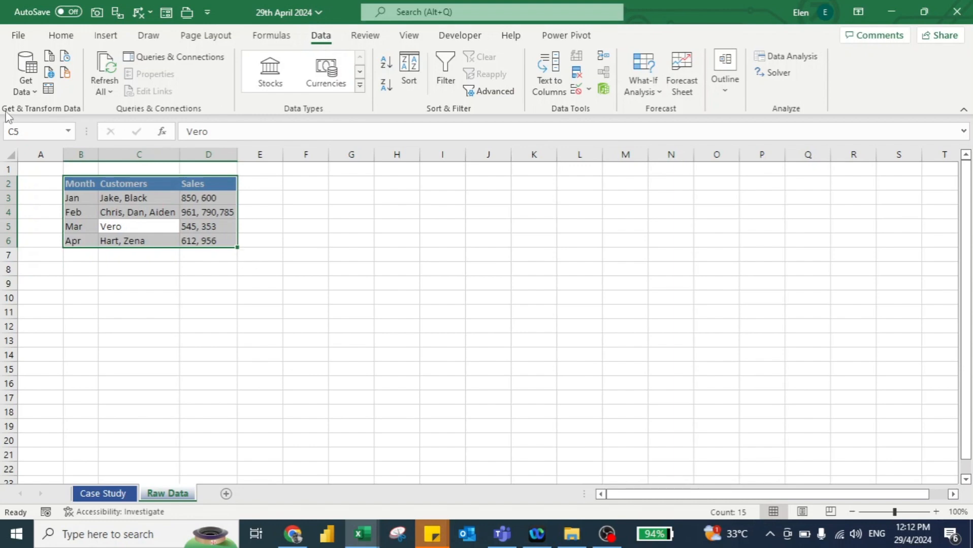
pyautogui.click(49, 90)
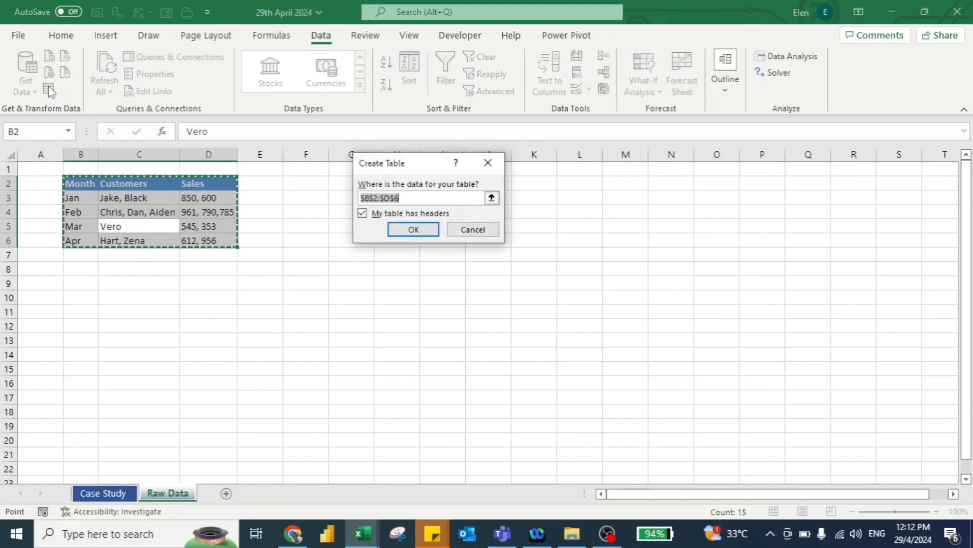
pyautogui.click(397, 231)
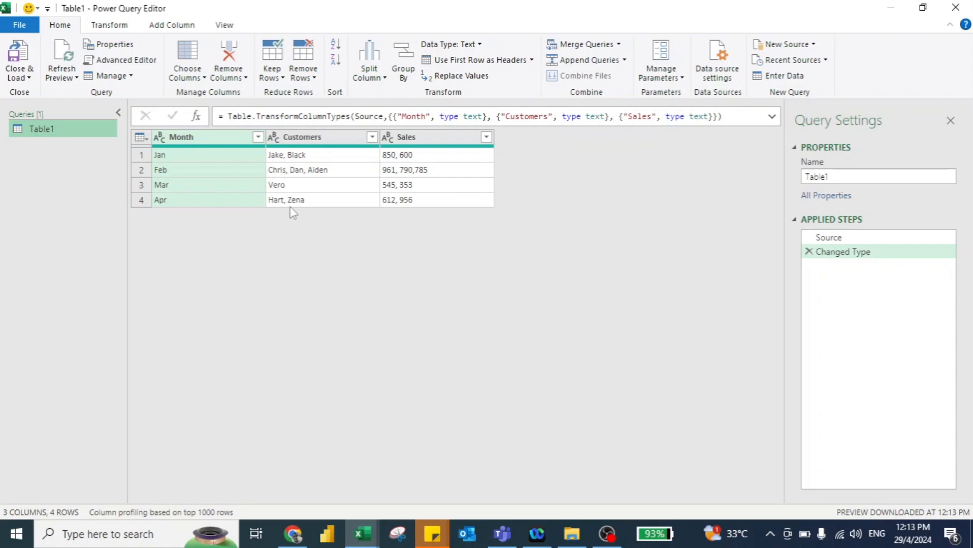
pyautogui.click(313, 139)
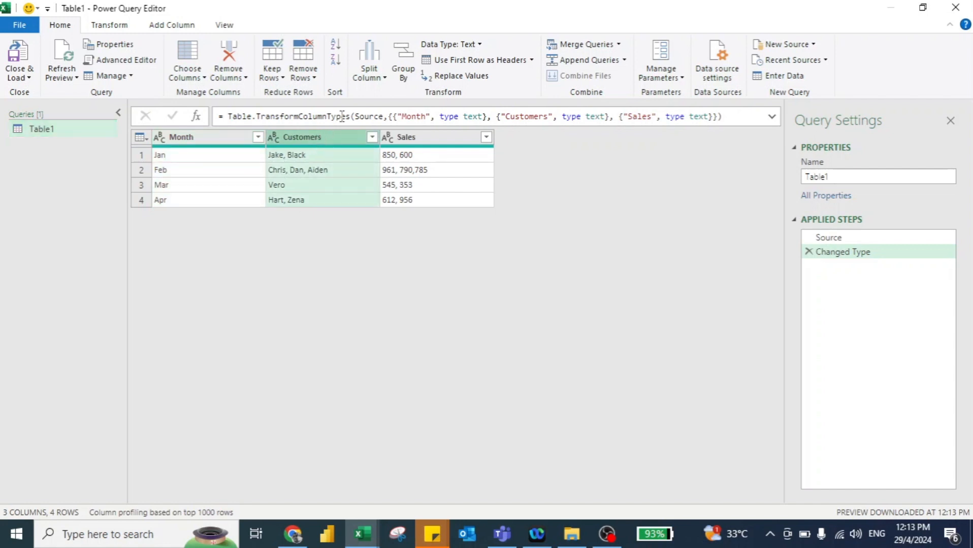
pyautogui.click(370, 77)
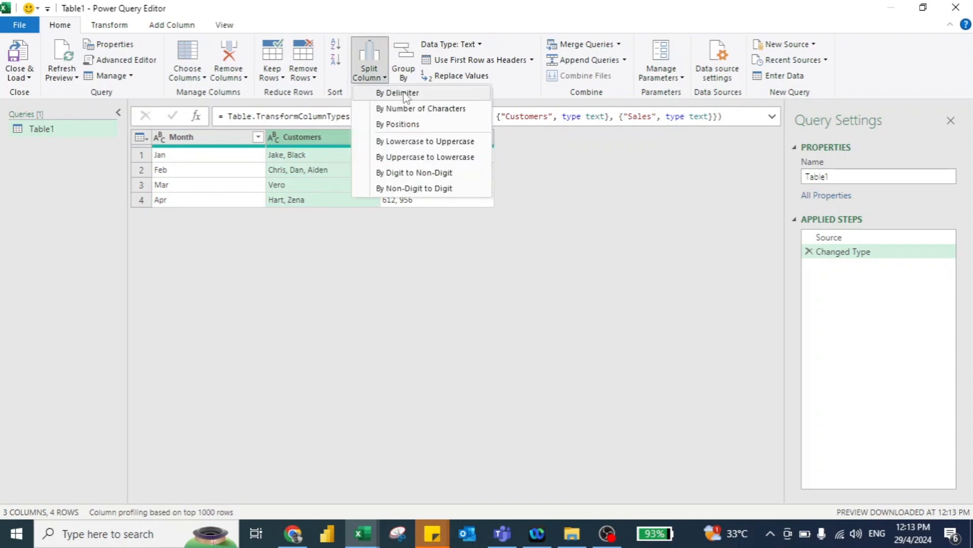
pyautogui.click(402, 93)
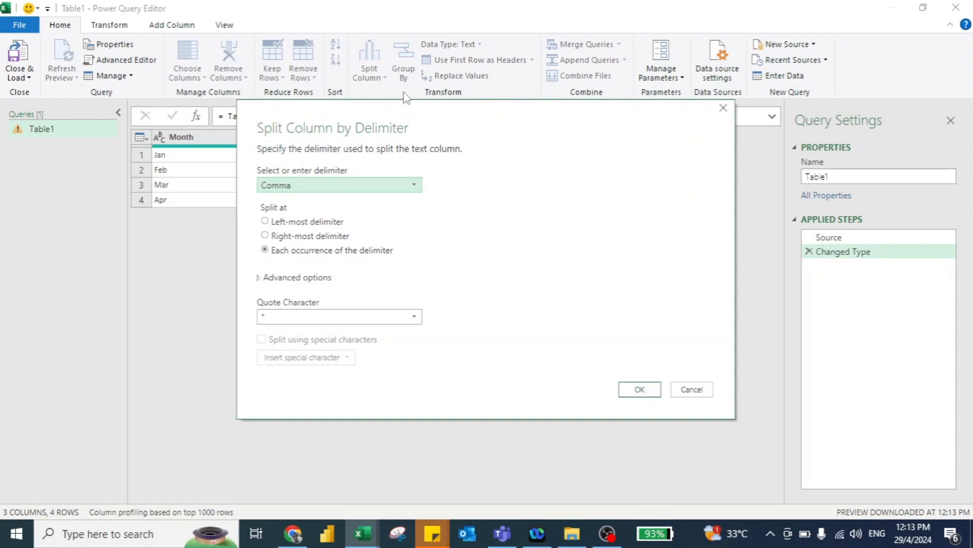
pyautogui.press('Escape')
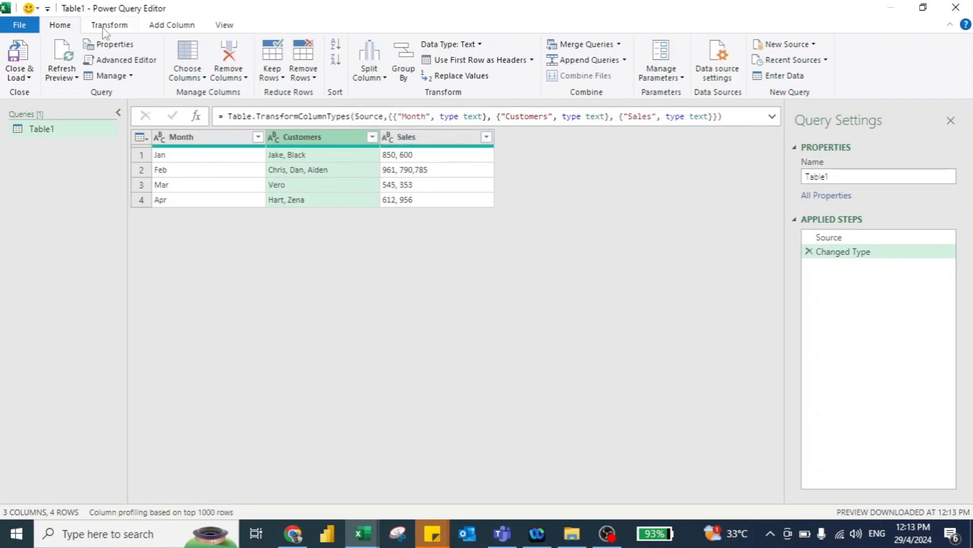
# Step: Start a custom column whose formula applies Text.Split to the Customers column
pyautogui.click(161, 28)
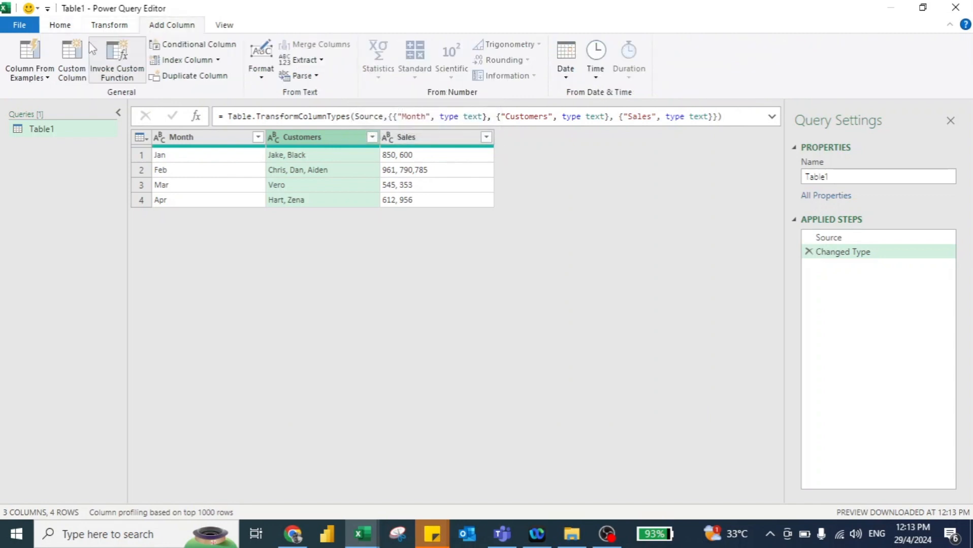
pyautogui.click(73, 59)
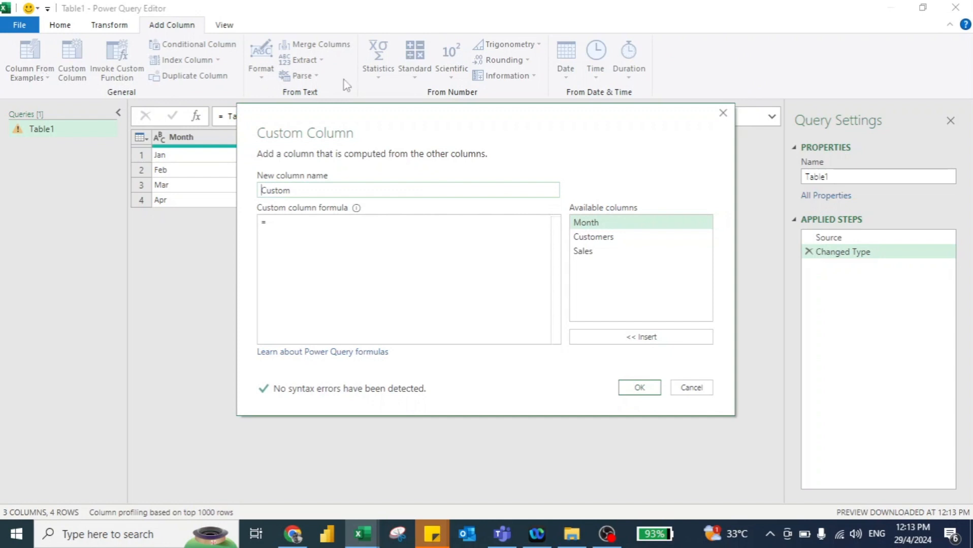
pyautogui.moveTo(381, 129); pyautogui.dragTo(400, 222)
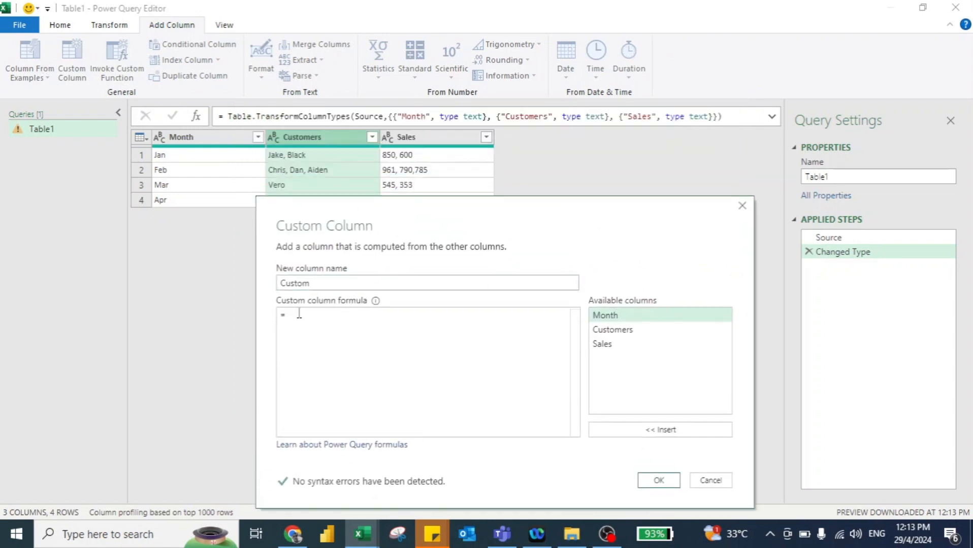
pyautogui.write('textspl')
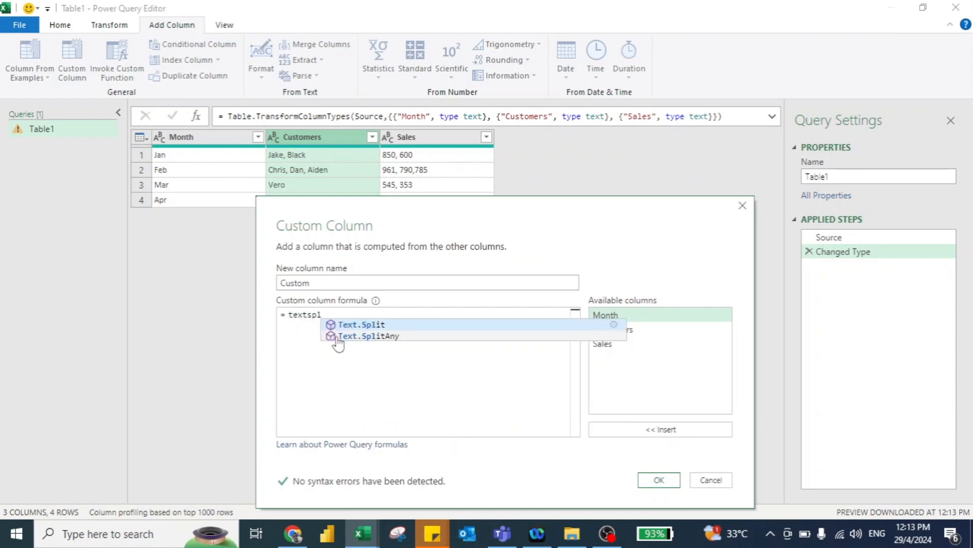
pyautogui.press('Tab')
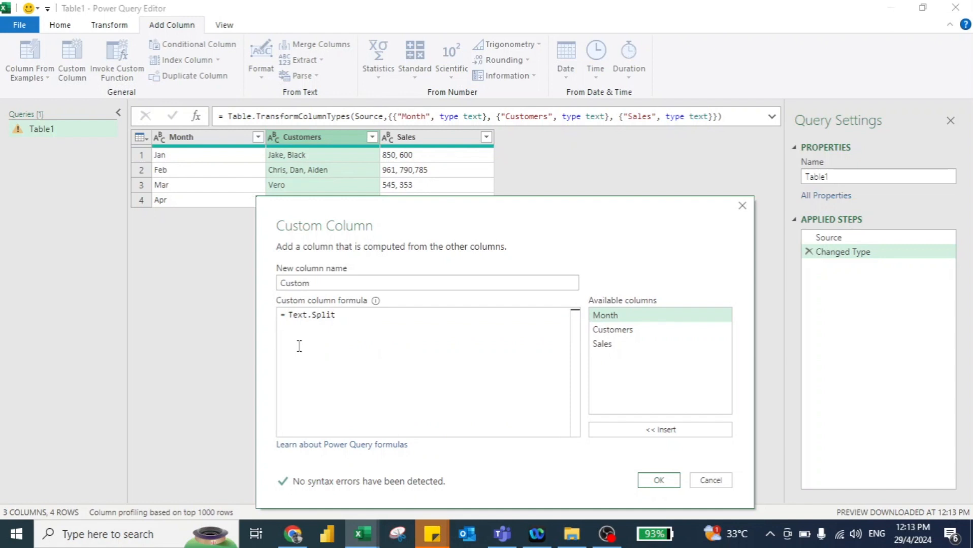
pyautogui.write('(')
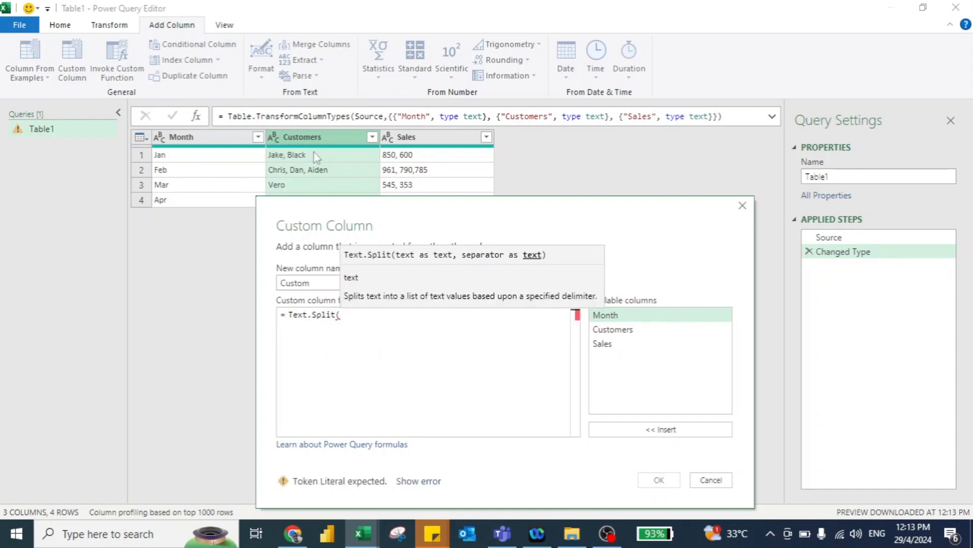
pyautogui.click(618, 333)
pyautogui.click(655, 430)
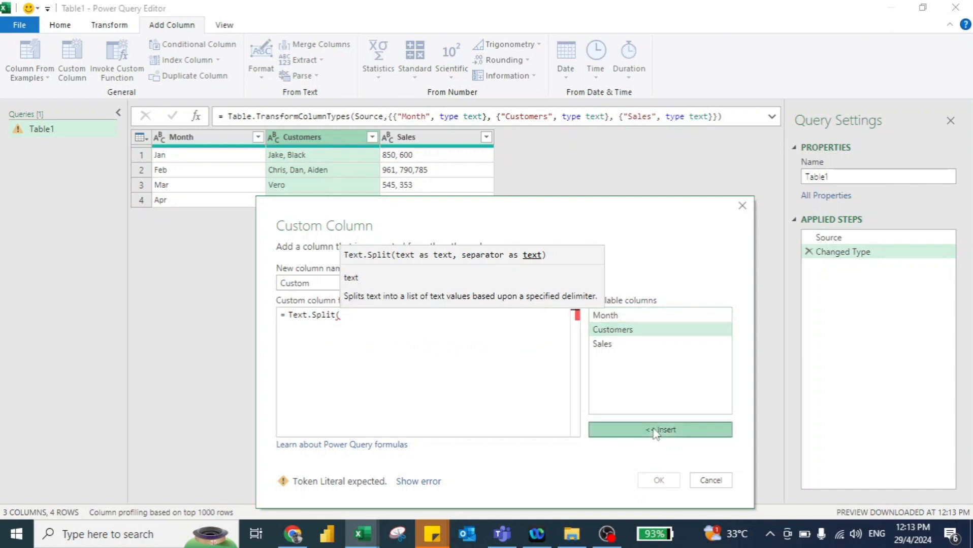
# Step: Complete the formula as Text.Split([Customers],",") and add the custom column to the query
pyautogui.write(',')
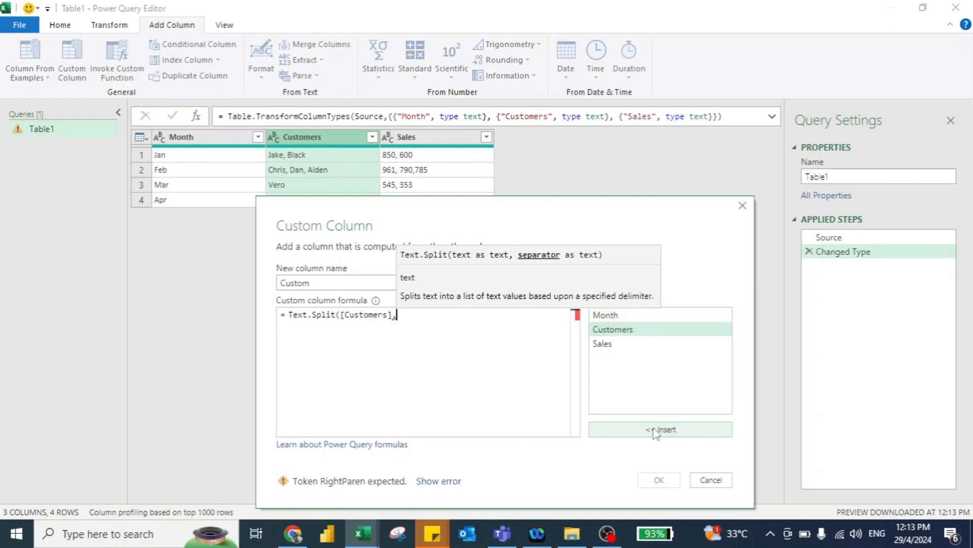
pyautogui.write('"')
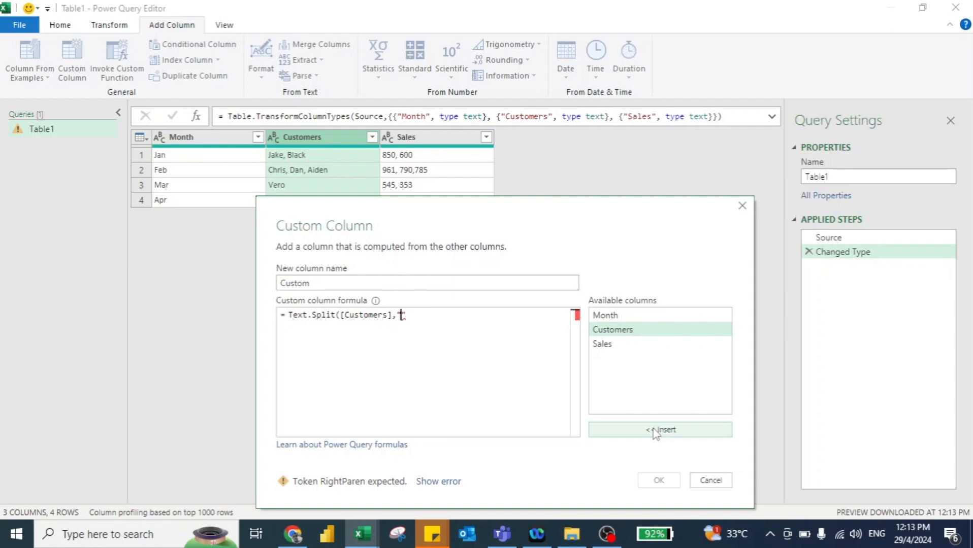
pyautogui.press('BackSpace')
pyautogui.write(',')
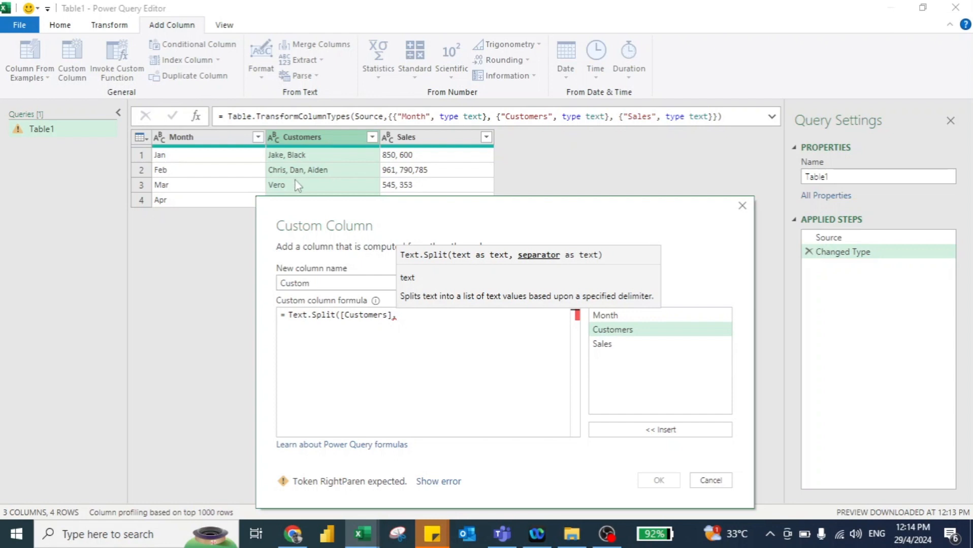
pyautogui.write('",')
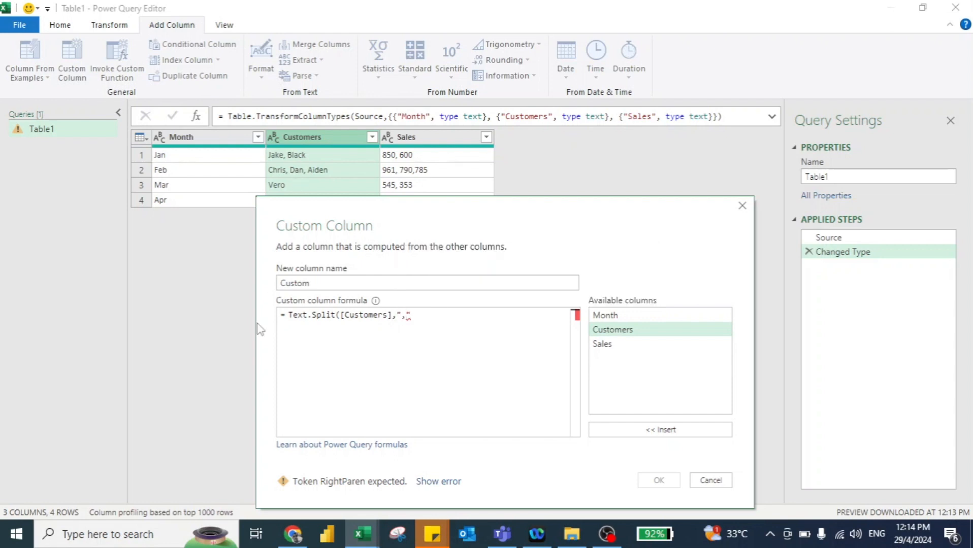
pyautogui.write(')')
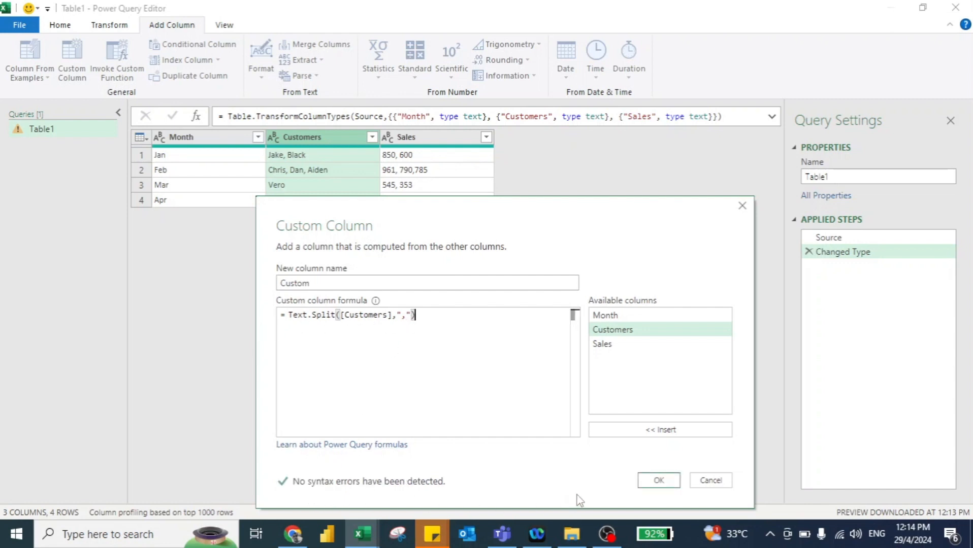
pyautogui.click(658, 480)
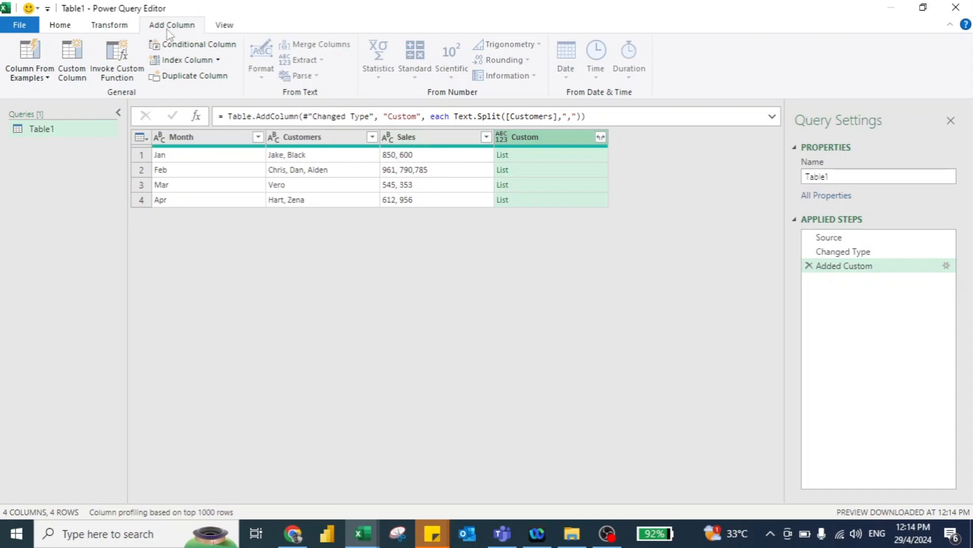
# Step: Add a second custom column with the formula Text.Split([Sales],",")
pyautogui.click(76, 58)
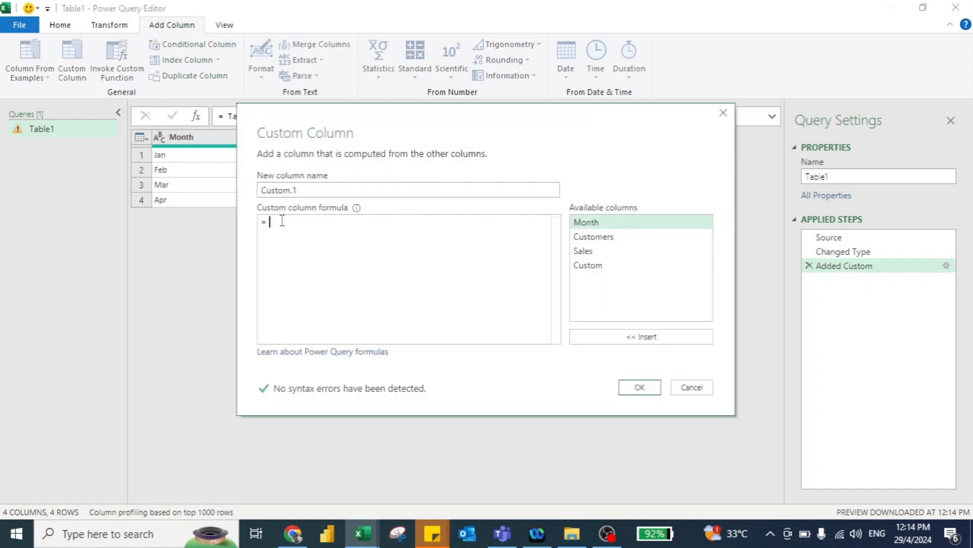
pyautogui.click(281, 221)
pyautogui.write('Text.Split')
pyautogui.press('Tab')
pyautogui.write('(')
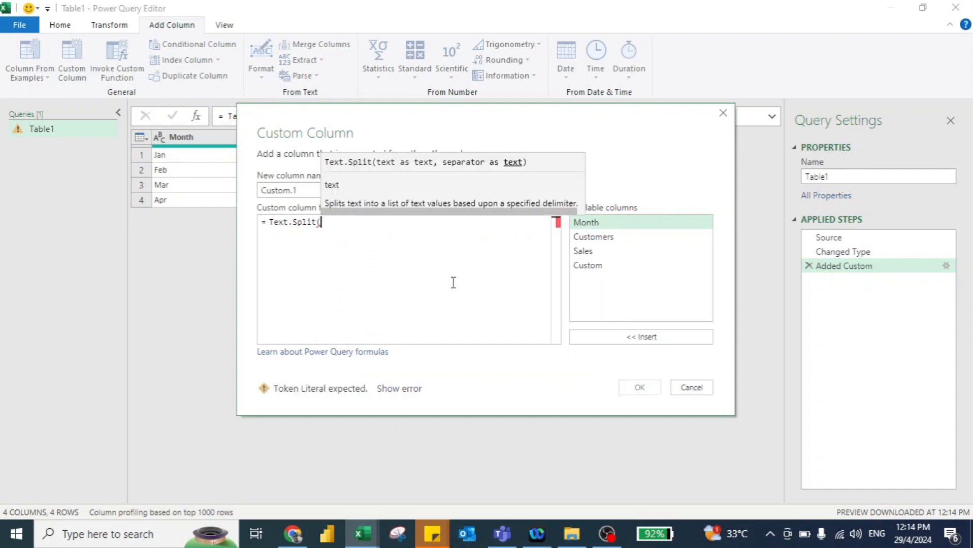
pyautogui.click(586, 254)
pyautogui.moveTo(622, 125); pyautogui.dragTo(650, 251)
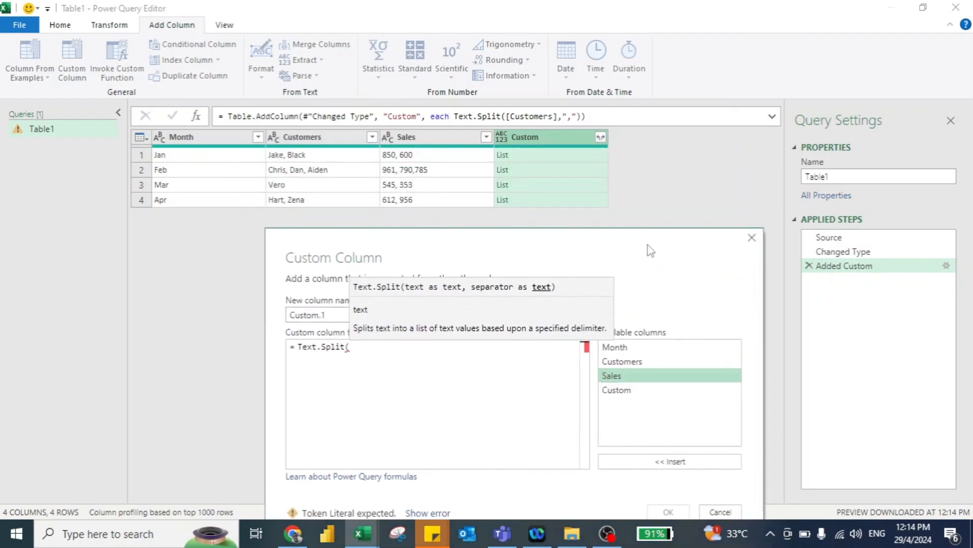
pyautogui.click(660, 462)
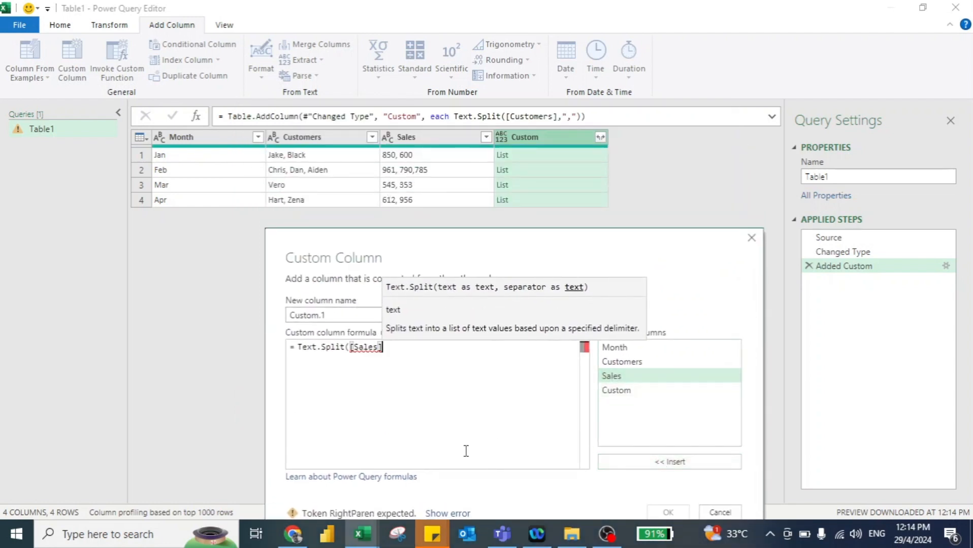
pyautogui.write(',",""')
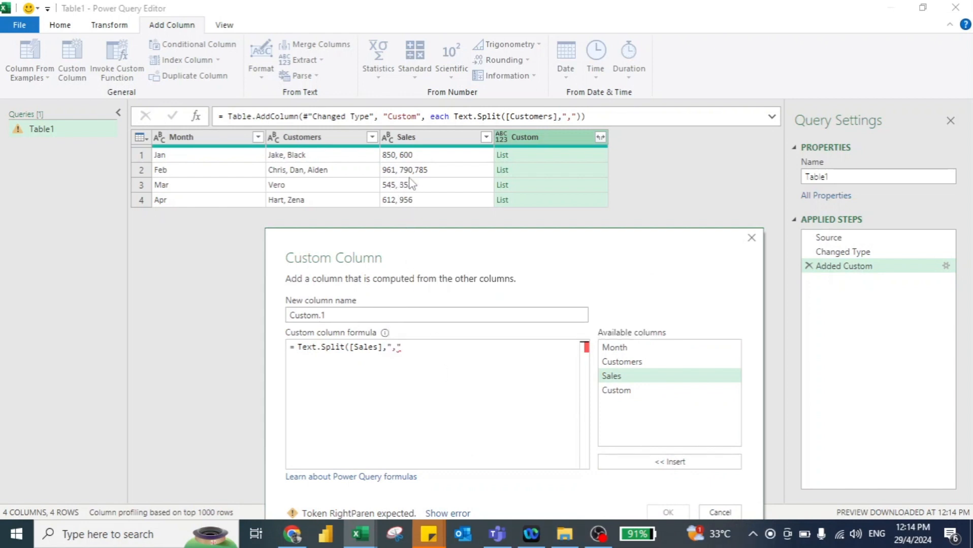
pyautogui.write('))')
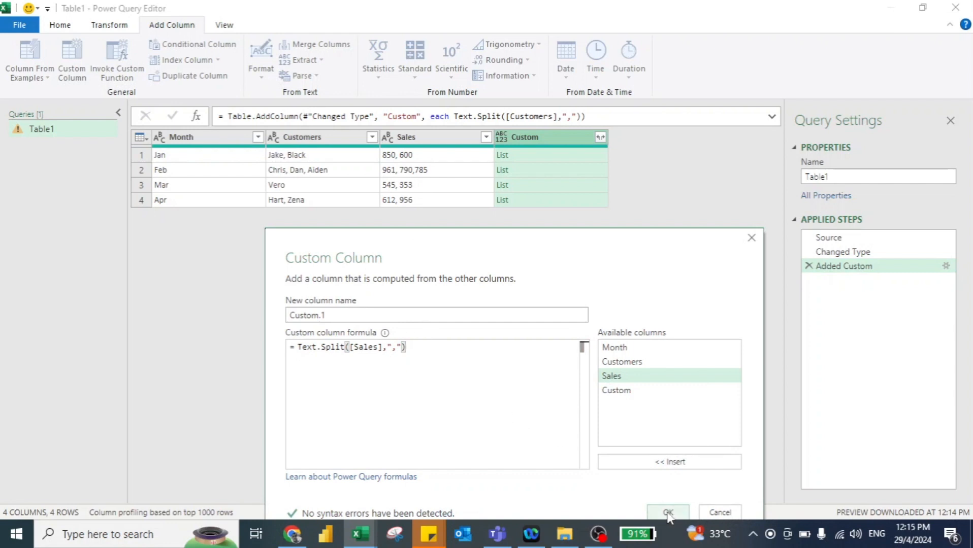
pyautogui.click(668, 513)
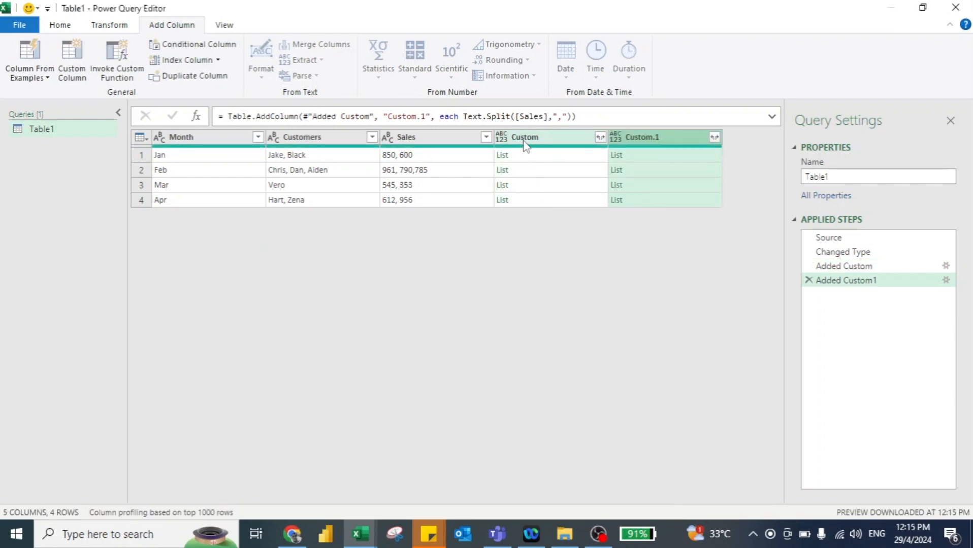
# Step: Remove the original Customers and Sales columns from the query
pyautogui.click(329, 142)
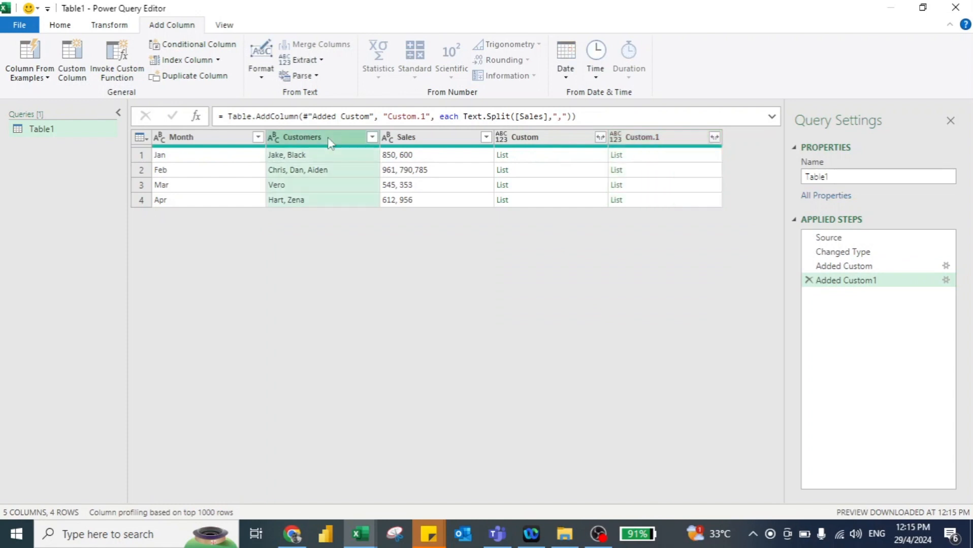
pyautogui.hotkey('shift', 'Right')
pyautogui.press('Delete')
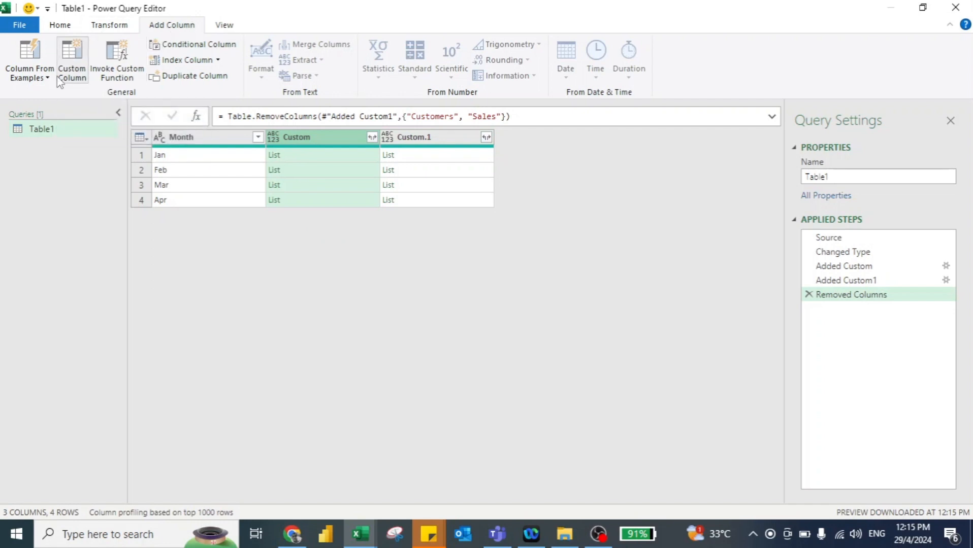
# Step: Add a custom column with the formula Table.FromColumns([Custom],[Custom.1])
pyautogui.click(71, 65)
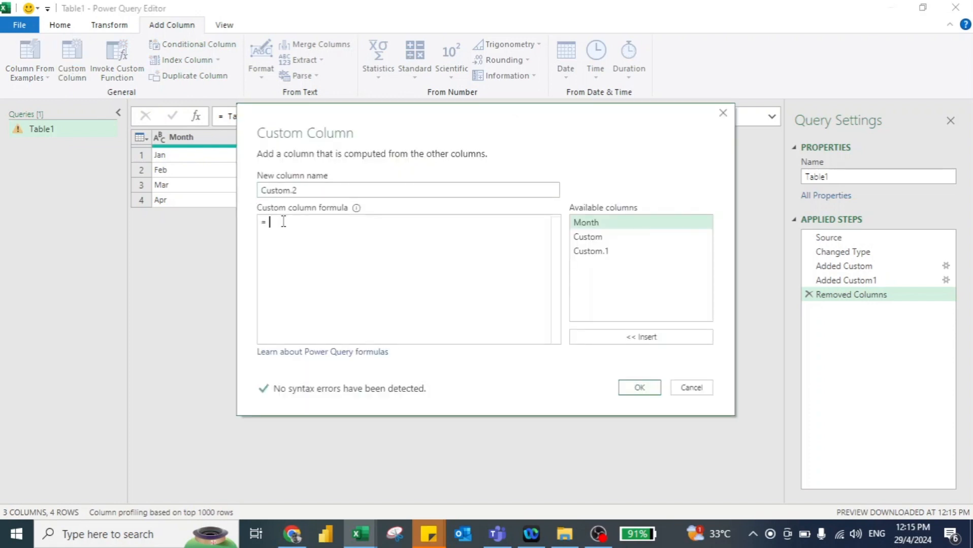
pyautogui.write('tabl')
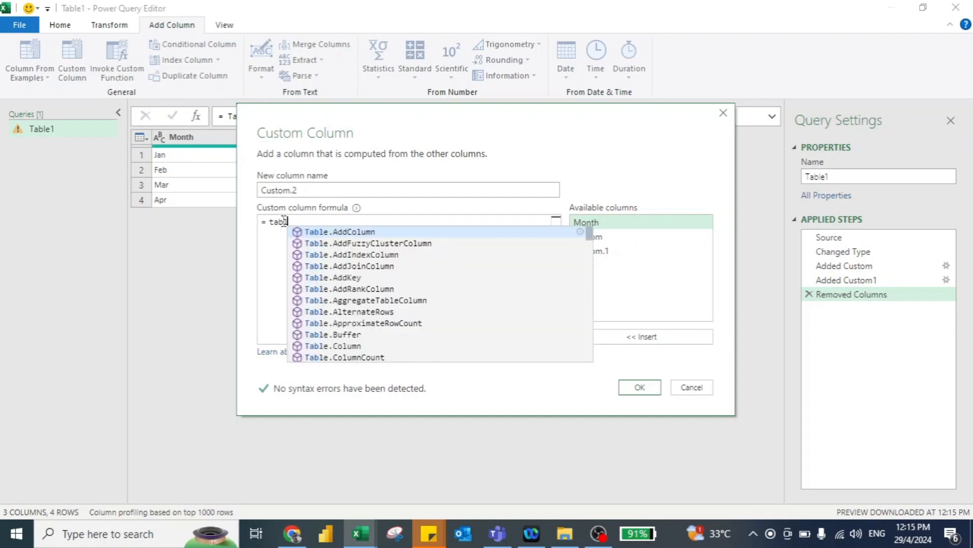
pyautogui.write('e.from')
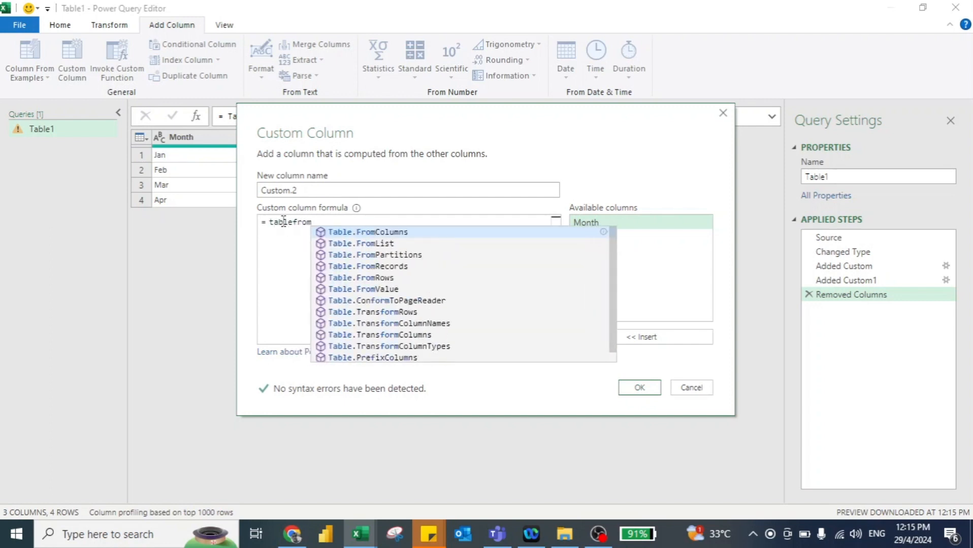
pyautogui.press('Tab')
pyautogui.write('(')
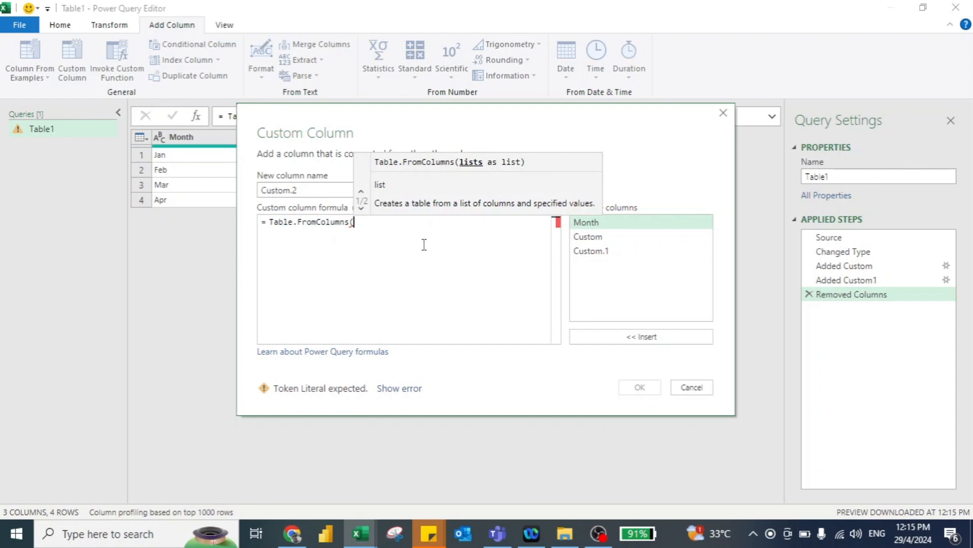
pyautogui.click(594, 238)
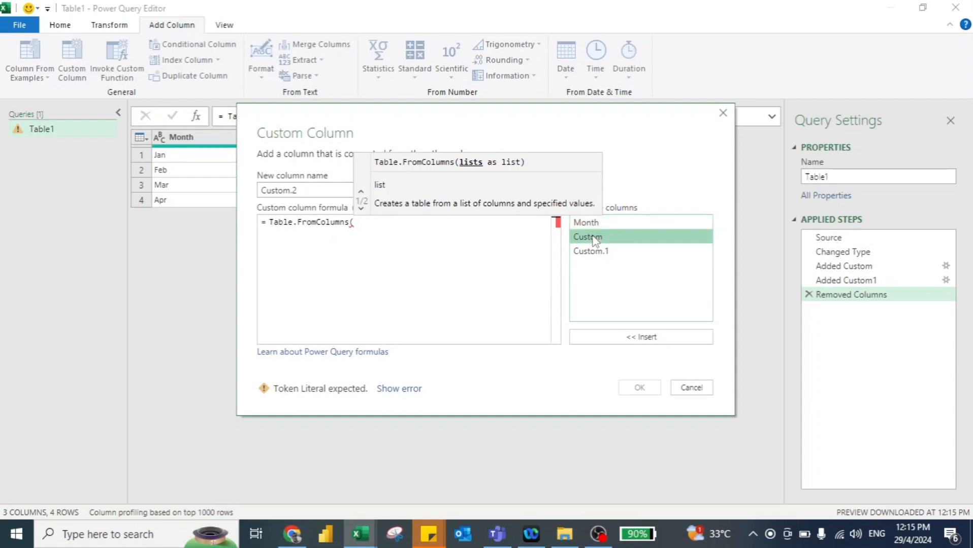
pyautogui.click(636, 338)
pyautogui.write(',')
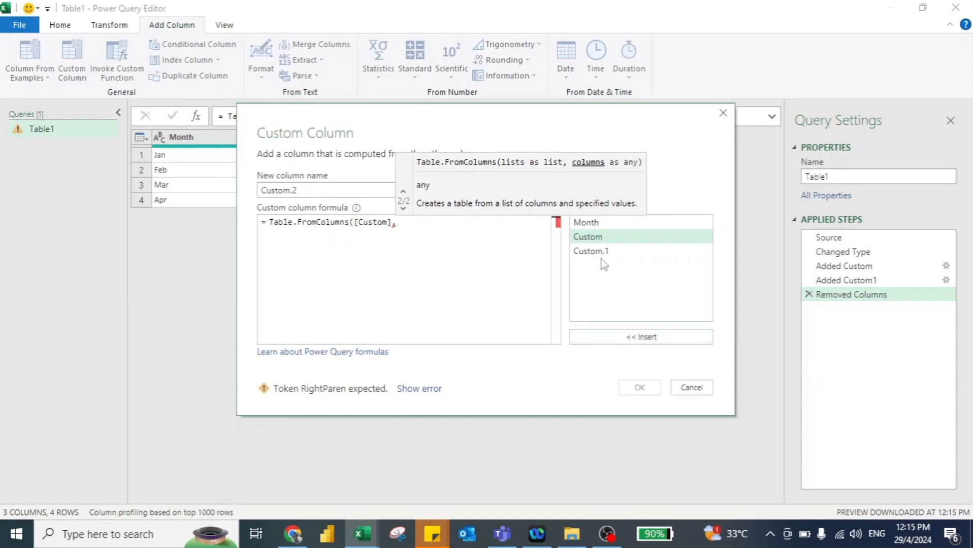
pyautogui.click(597, 251)
pyautogui.click(623, 338)
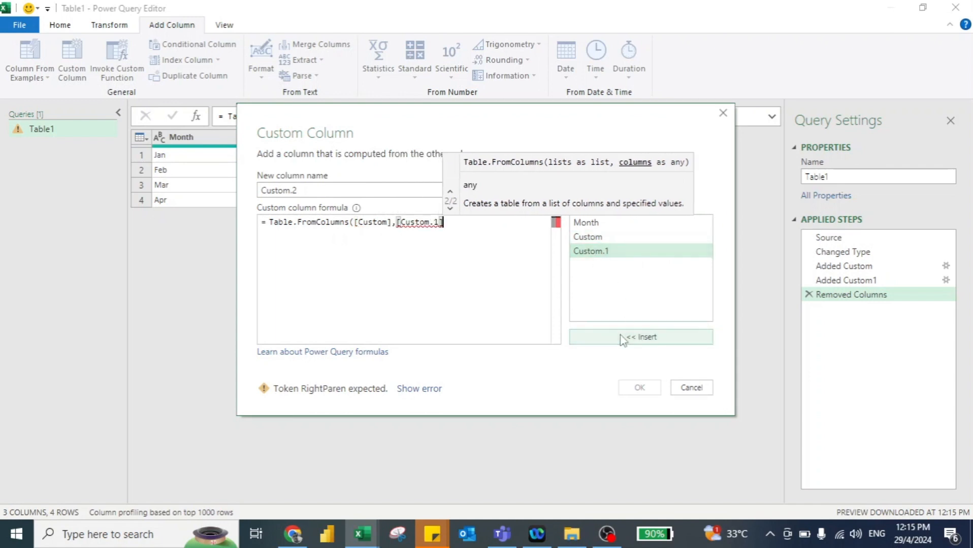
pyautogui.write(')')
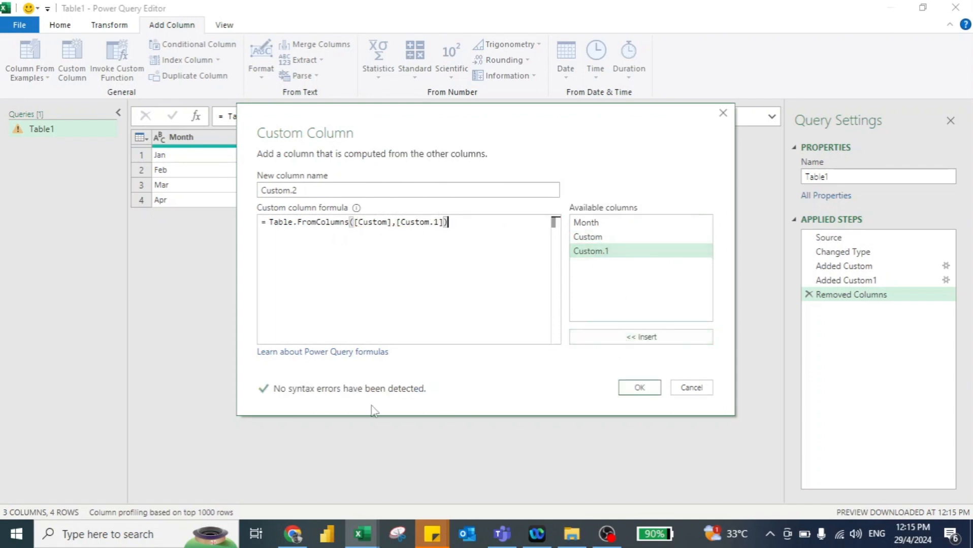
pyautogui.click(652, 387)
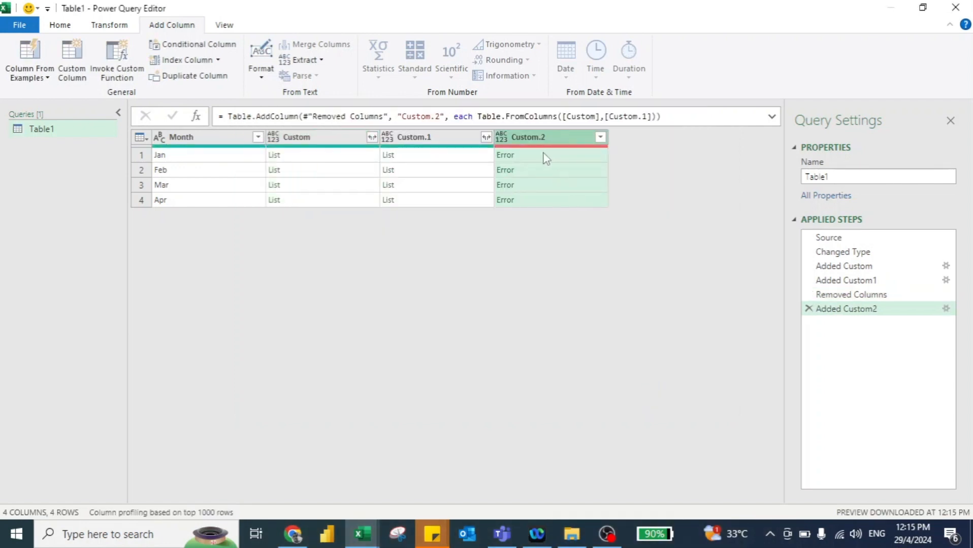
# Step: Wrap the two Table.FromColumns arguments in braces so the formula reads Table.FromColumns({[Custom],[Custom.1]})
pyautogui.click(562, 116)
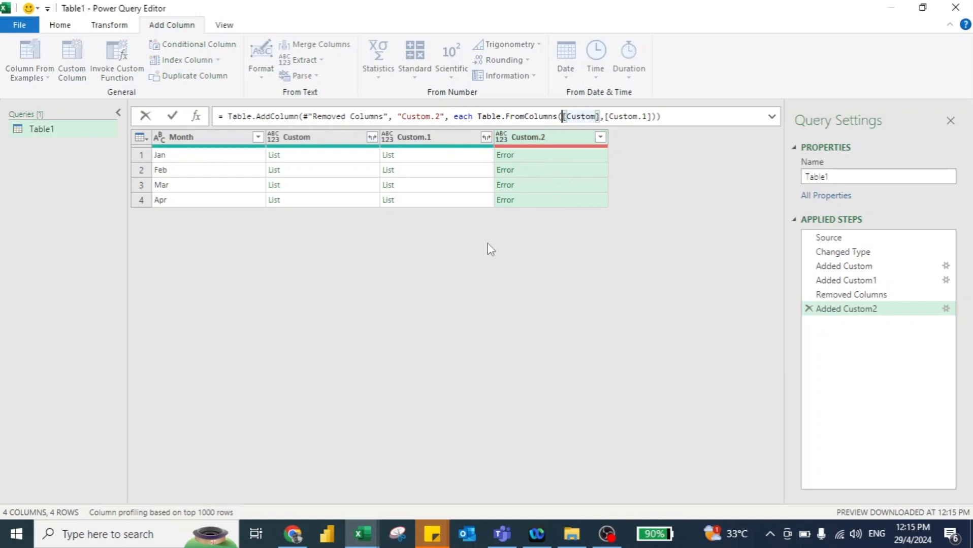
pyautogui.write('{')
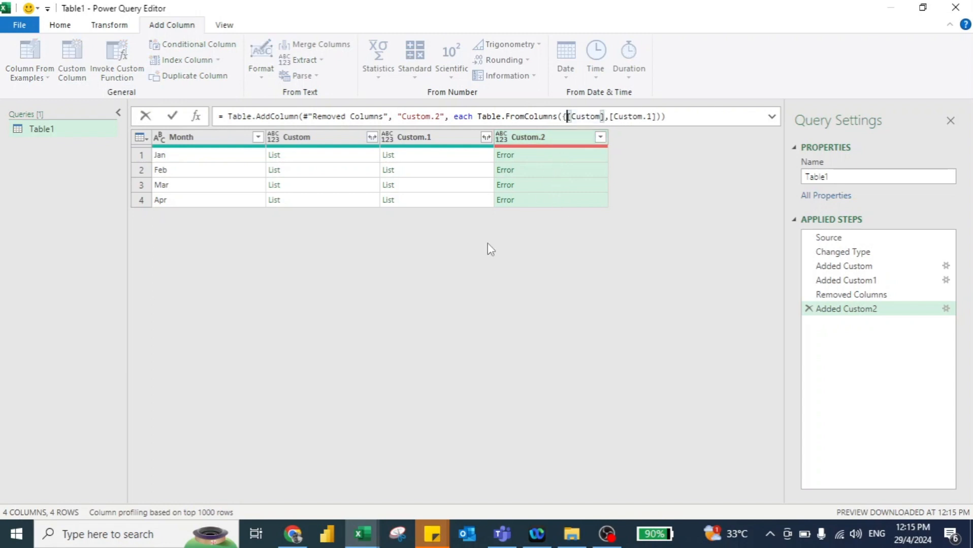
pyautogui.click(659, 117)
pyautogui.write('}')
pyautogui.write('}')
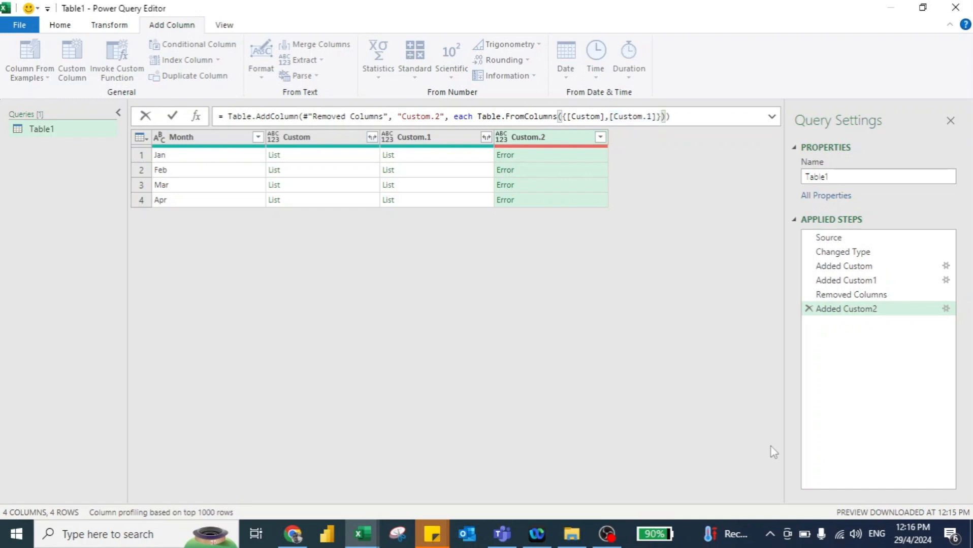
pyautogui.press('Return')
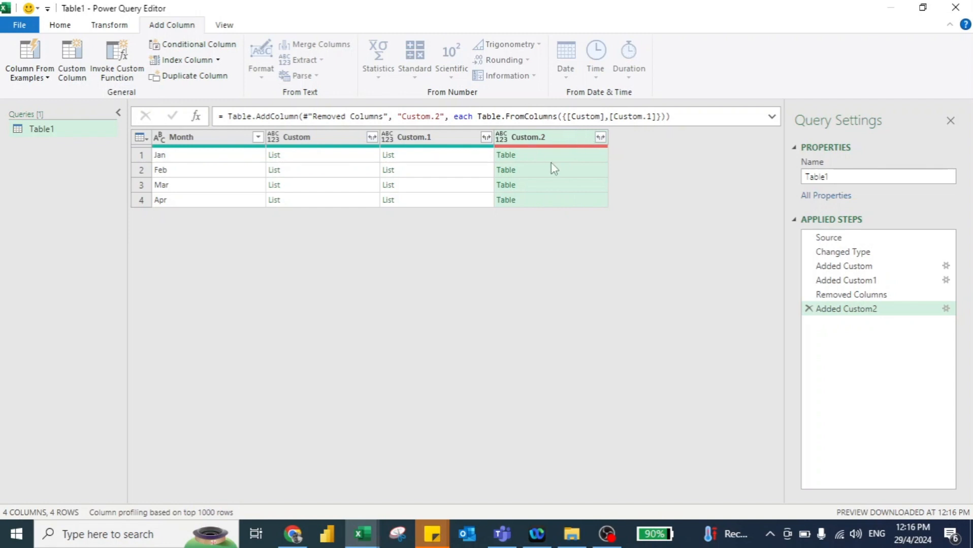
# Step: Expand Custom.2 into Column1 and Column2, and remove the Custom and Custom.1 list columns
pyautogui.click(600, 137)
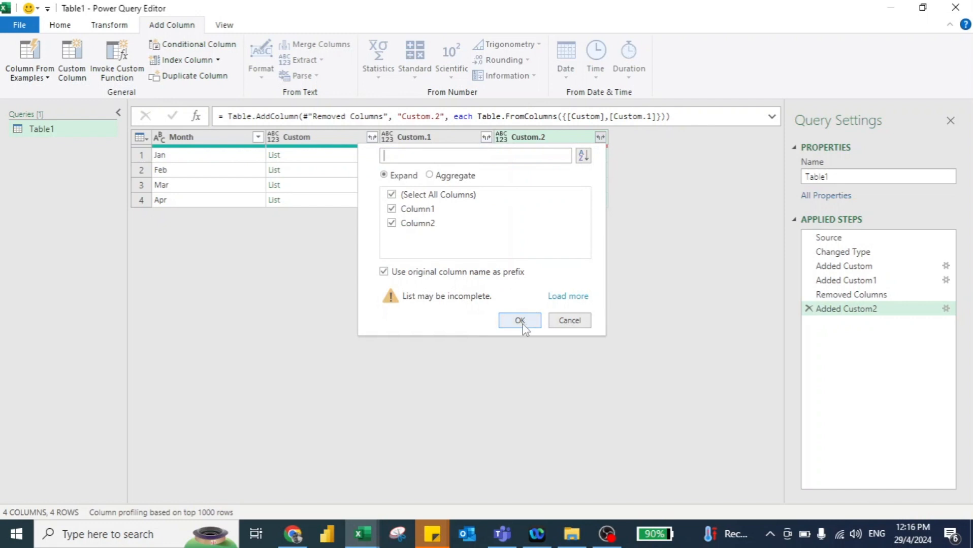
pyautogui.click(521, 322)
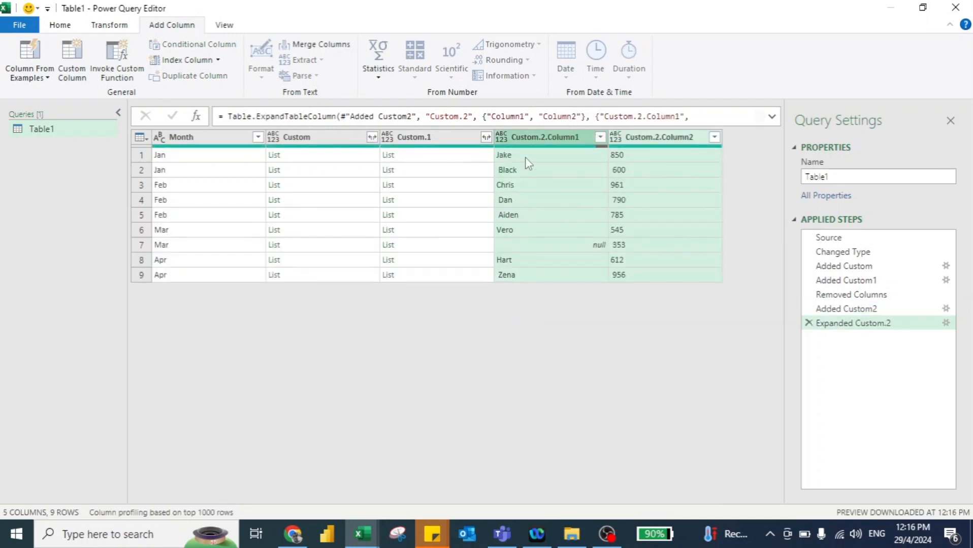
pyautogui.click(295, 142)
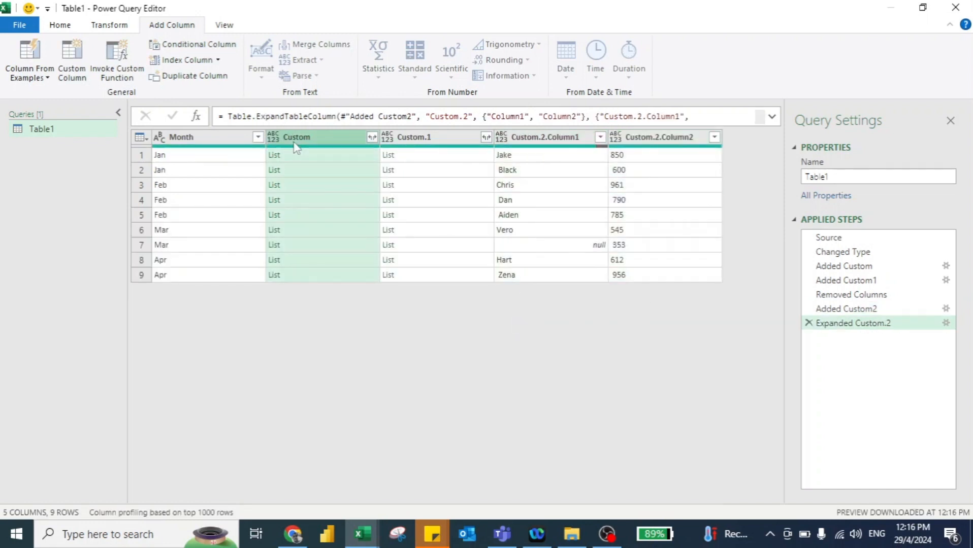
pyautogui.hotkey('shift', 'Right')
pyautogui.press('Delete')
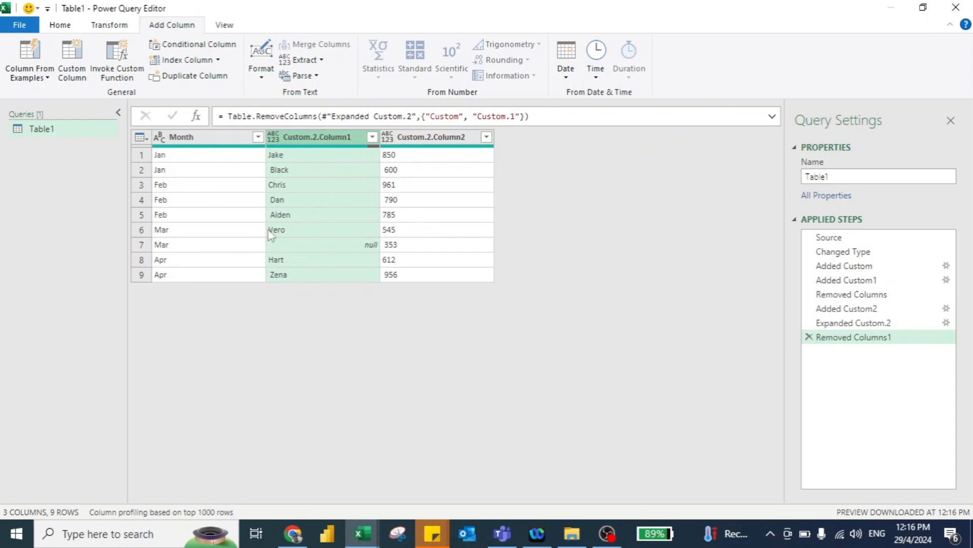
# Step: Fill down the empty customer cell in the Custom.2.Column1 column
pyautogui.rightClick(317, 149)
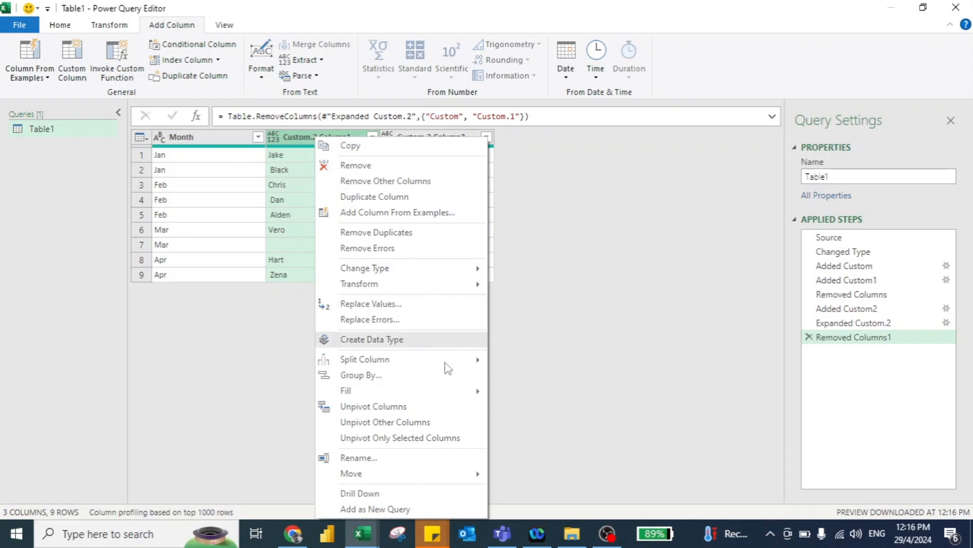
pyautogui.moveTo(423, 398)
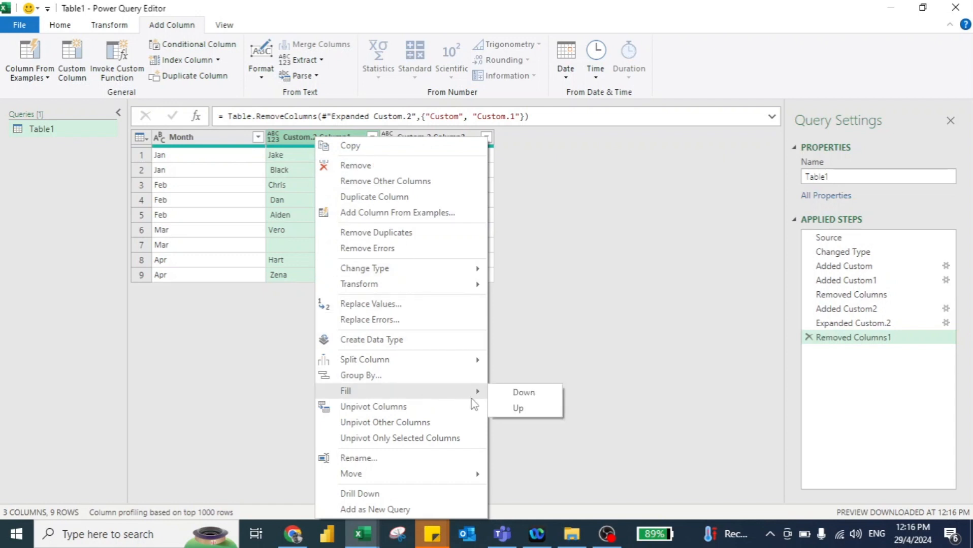
pyautogui.click(517, 393)
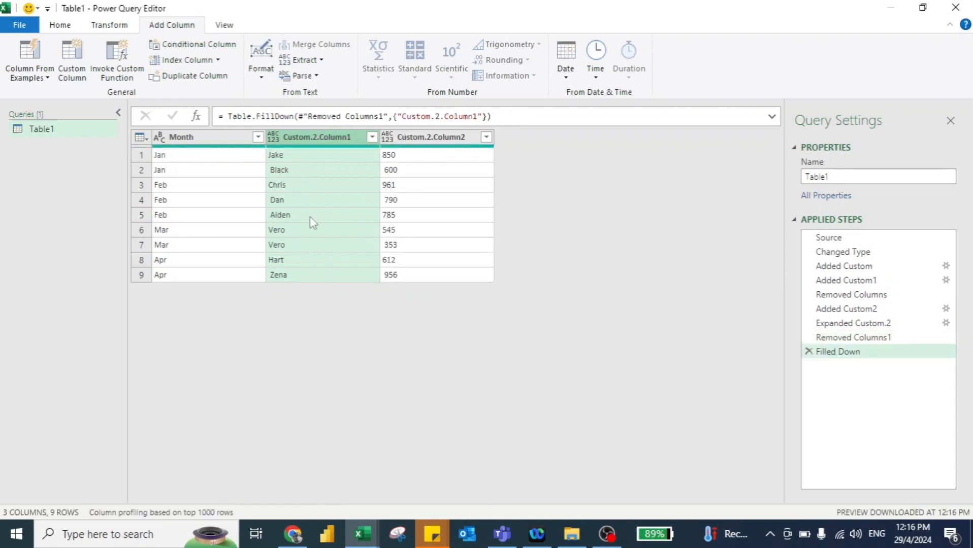
# Step: Set the data type of Custom.2.Column1 to Text and of Custom.2.Column2 to Decimal Number
pyautogui.click(273, 137)
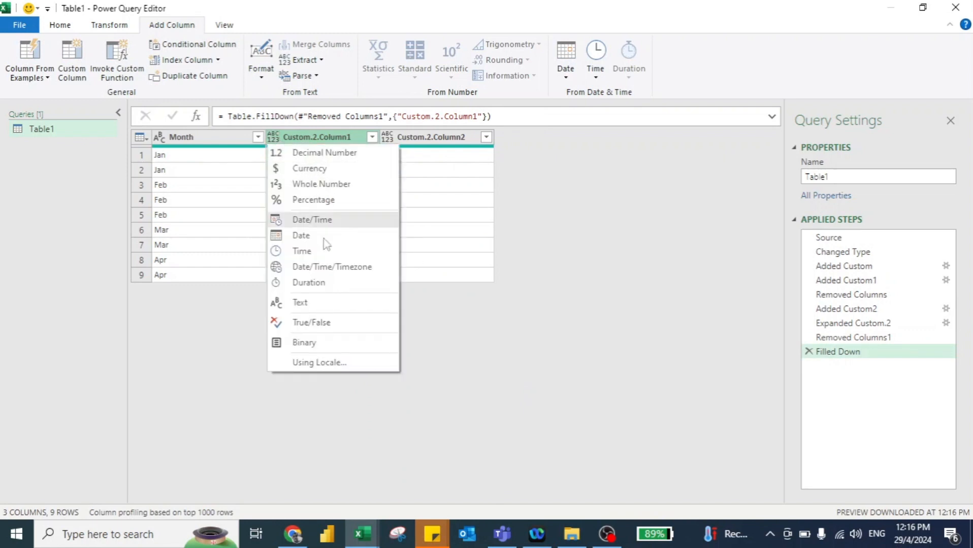
pyautogui.click(303, 302)
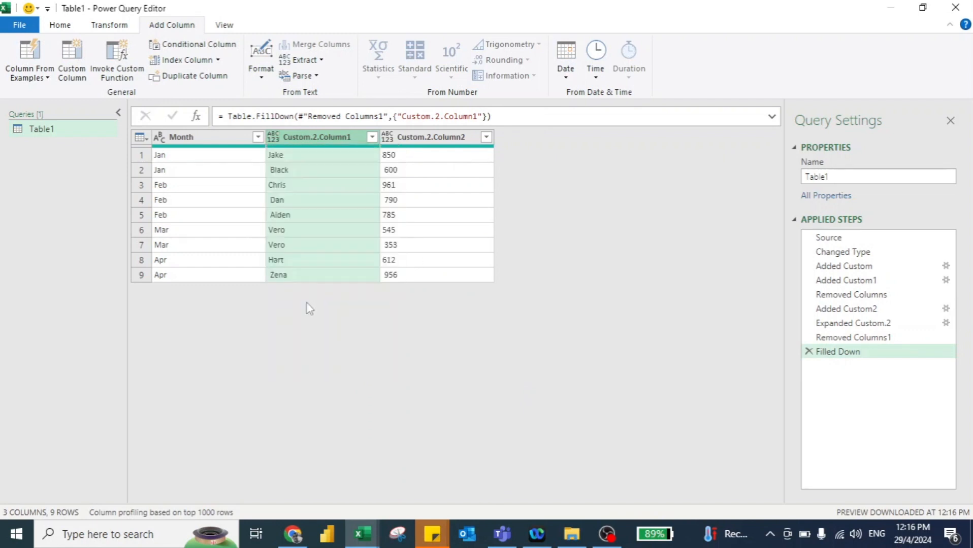
pyautogui.click(387, 137)
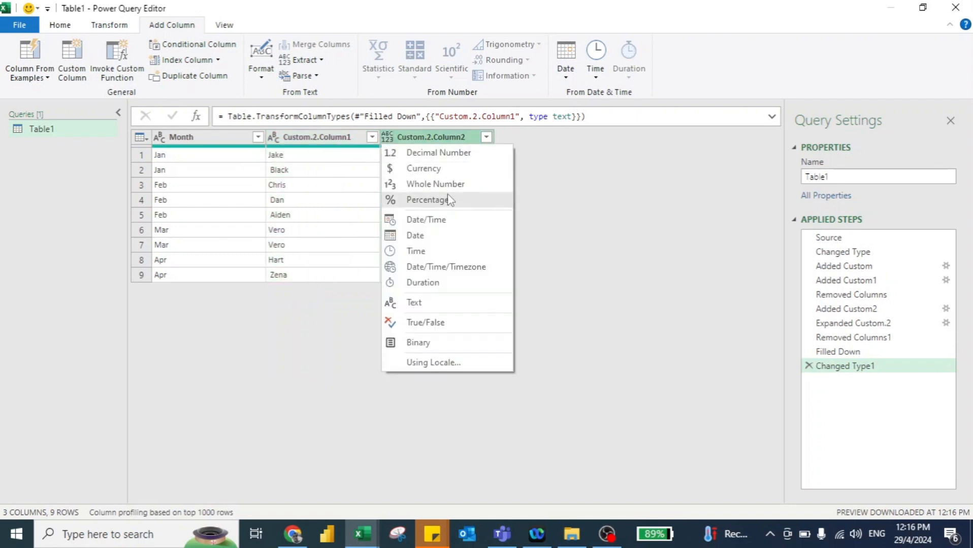
pyautogui.click(436, 153)
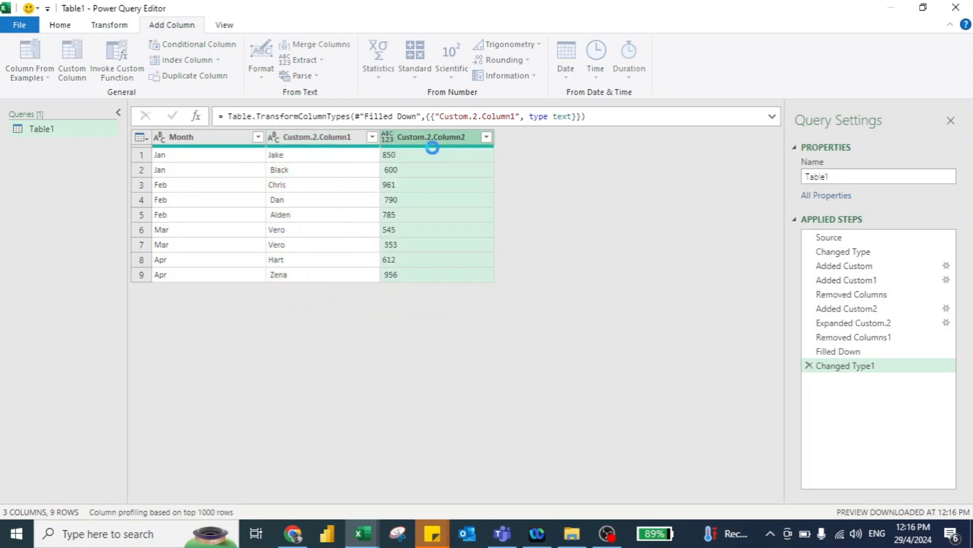
# Step: Rename Custom.2.Column1 as Customer and Custom.2.Column2 as Sales
pyautogui.doubleClick(345, 138)
pyautogui.write('Customer')
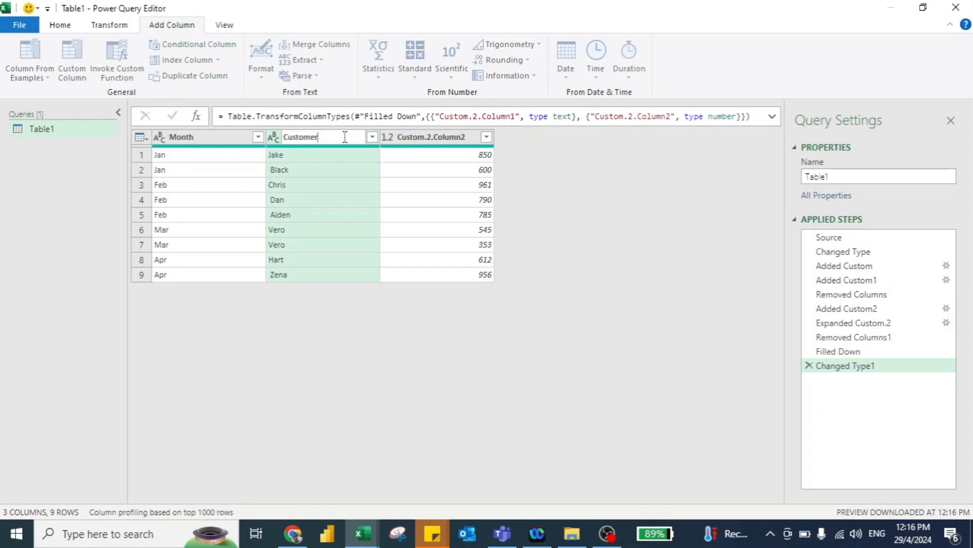
pyautogui.press('Return')
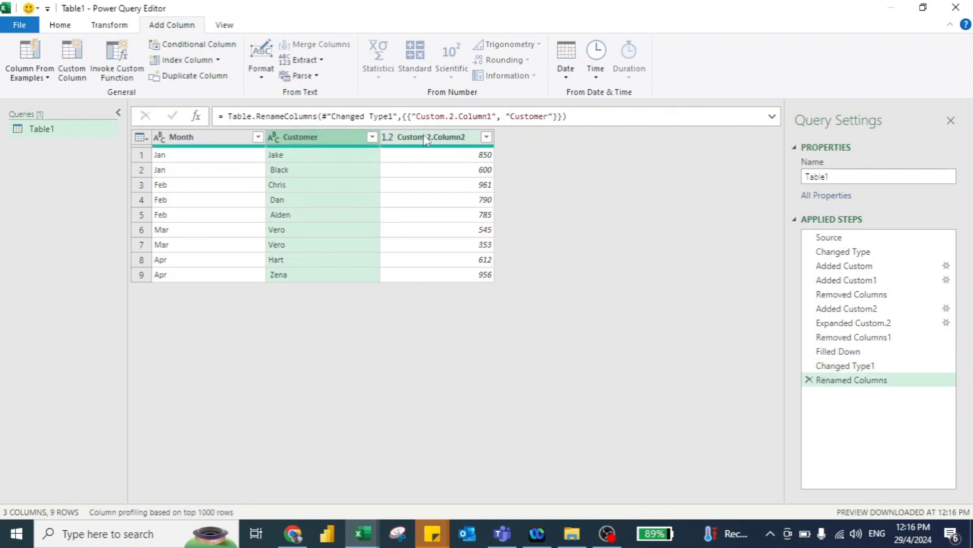
pyautogui.doubleClick(424, 136)
pyautogui.write('Sal')
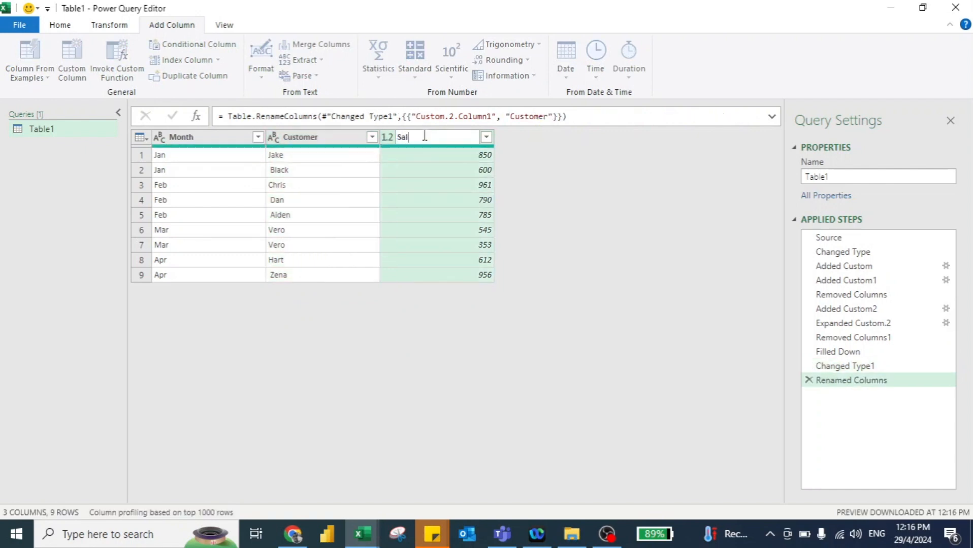
pyautogui.write('es')
pyautogui.press('Return')
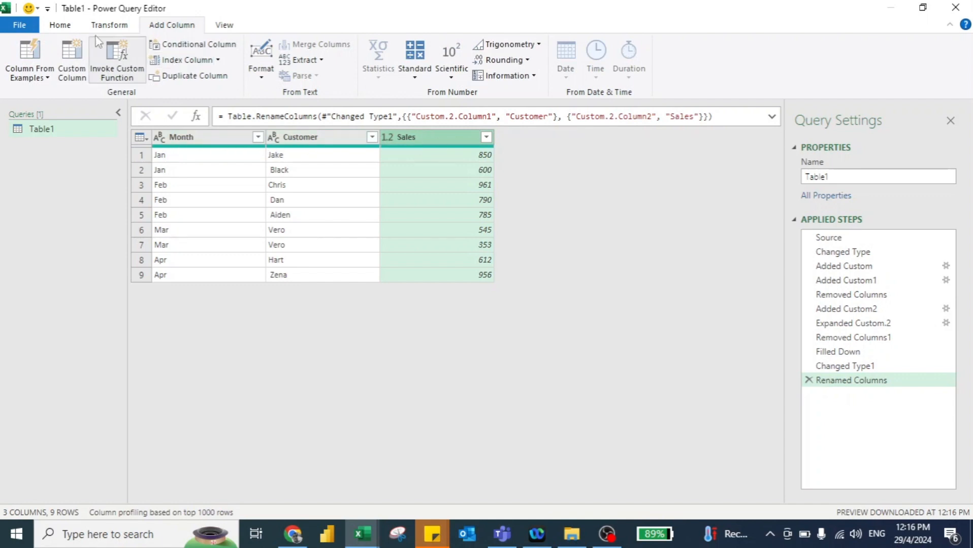
# Step: Close the query and load it as a PivotTable Report on the existing Raw Data worksheet at cell G1
pyautogui.click(63, 29)
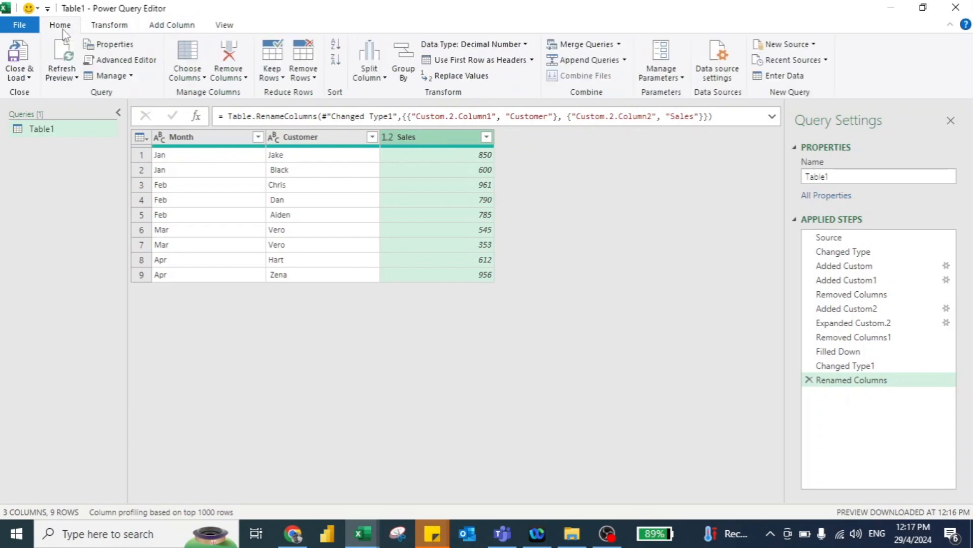
pyautogui.click(22, 78)
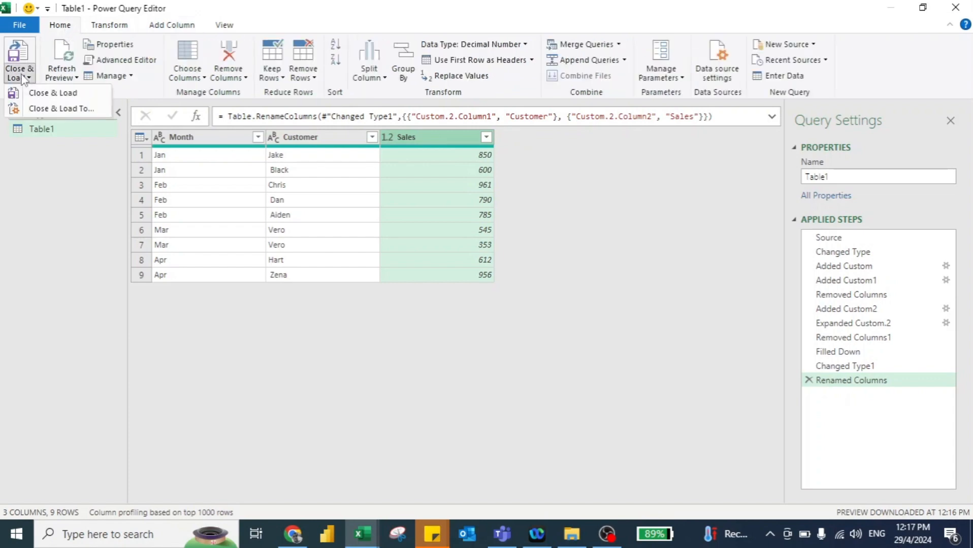
pyautogui.click(60, 108)
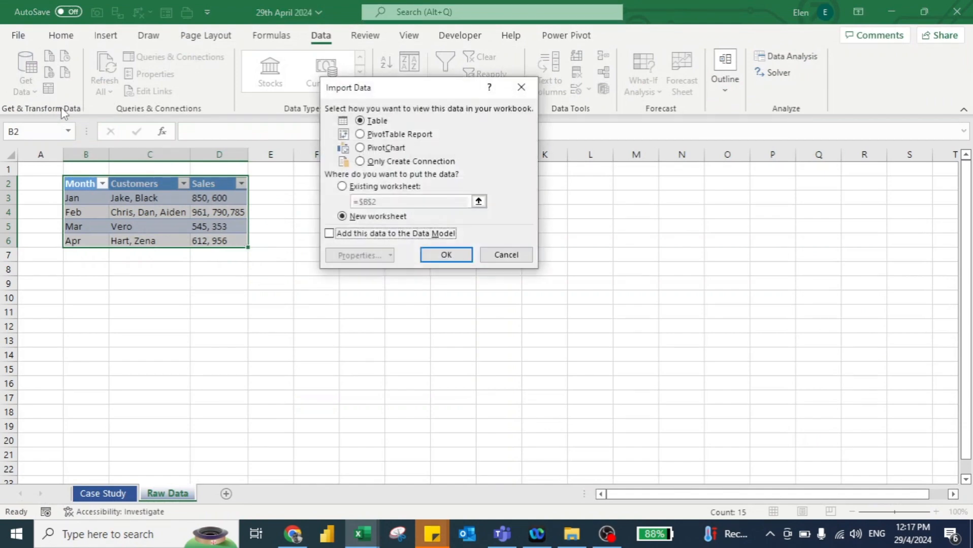
pyautogui.click(360, 134)
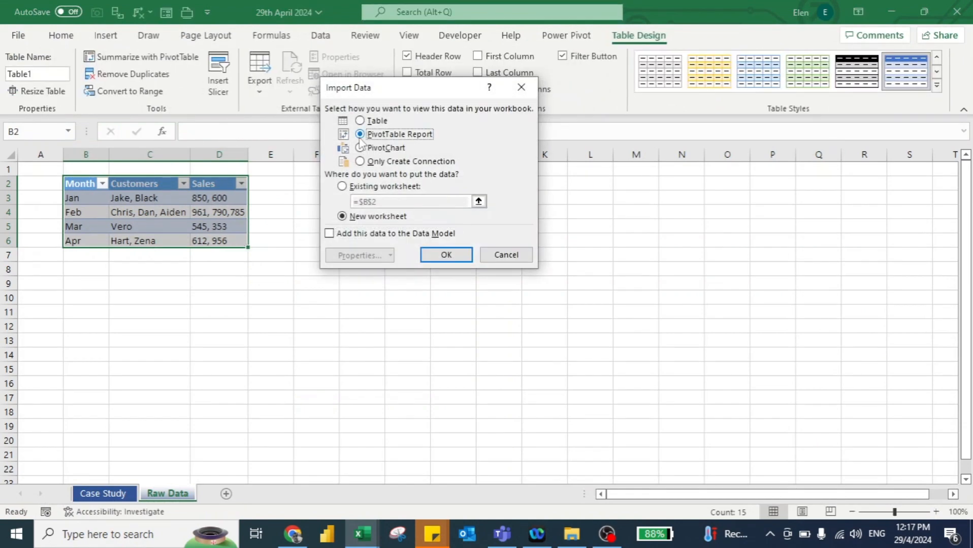
pyautogui.moveTo(406, 96); pyautogui.dragTo(671, 178)
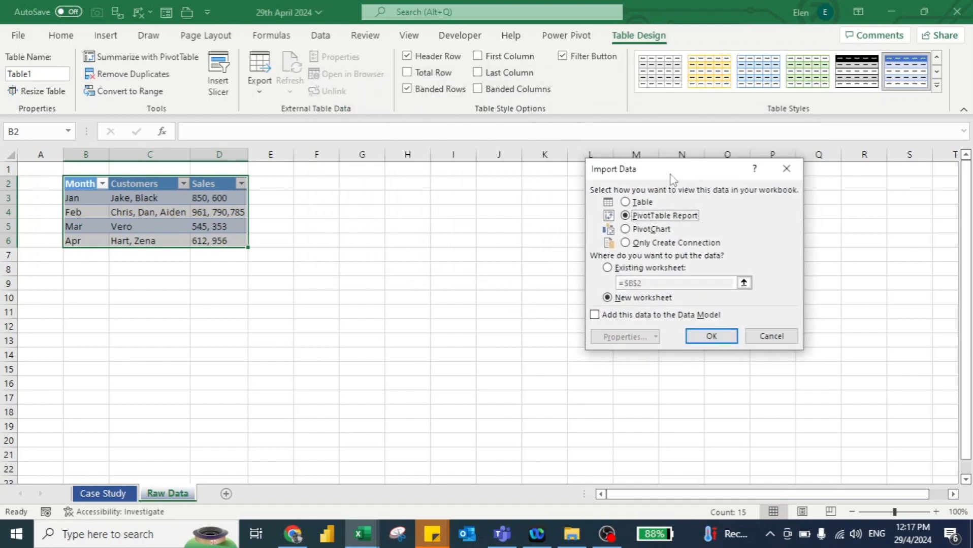
pyautogui.click(618, 269)
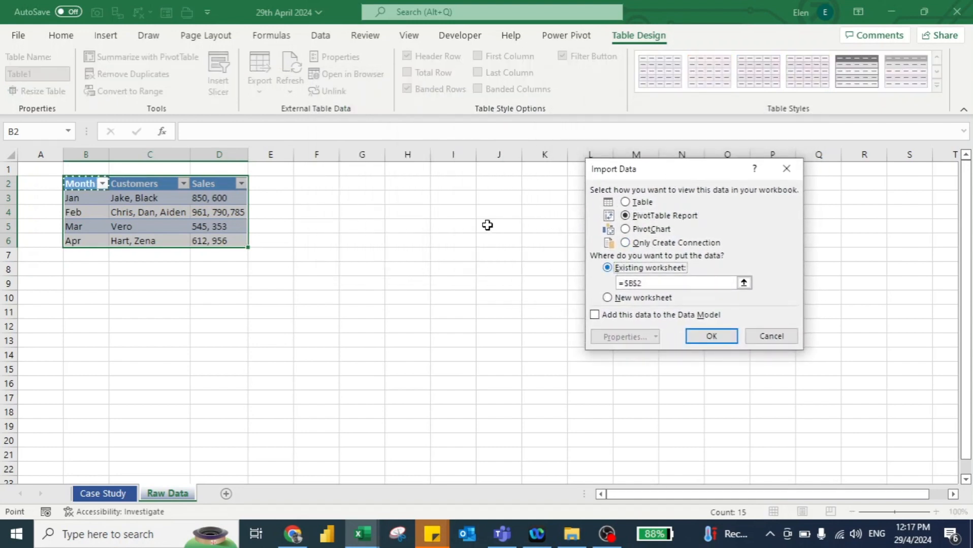
pyautogui.click(379, 172)
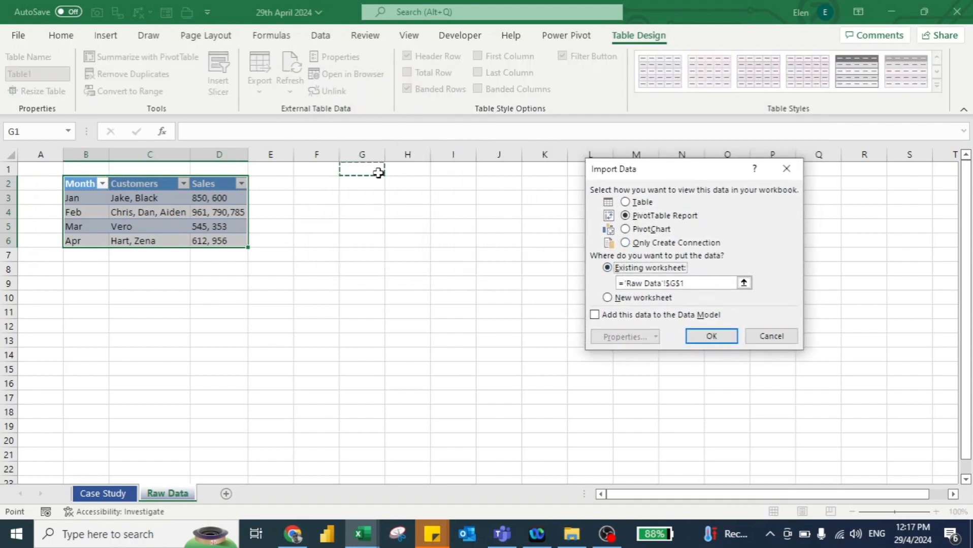
pyautogui.click(712, 337)
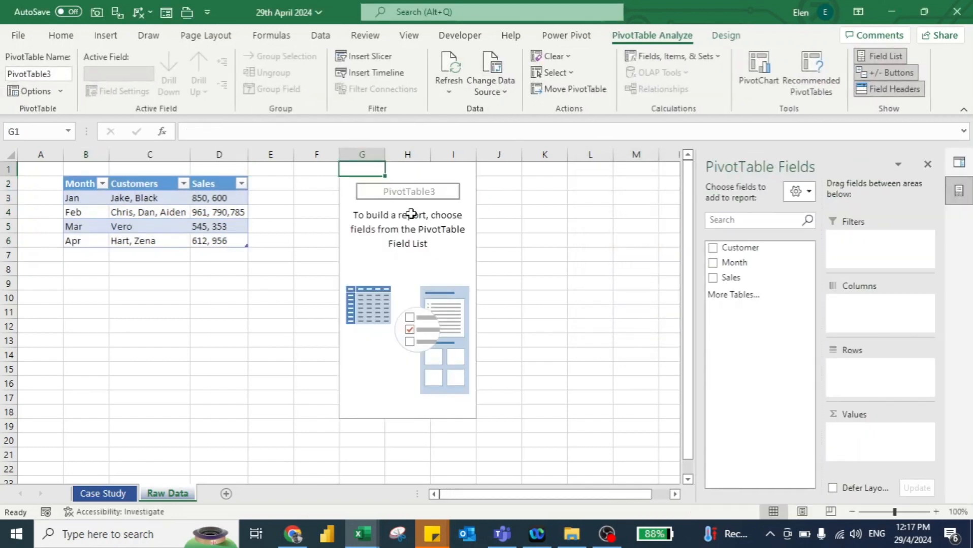
# Step: Add Month and Customer as PivotTable rows and Sales as summed values
pyautogui.click(712, 263)
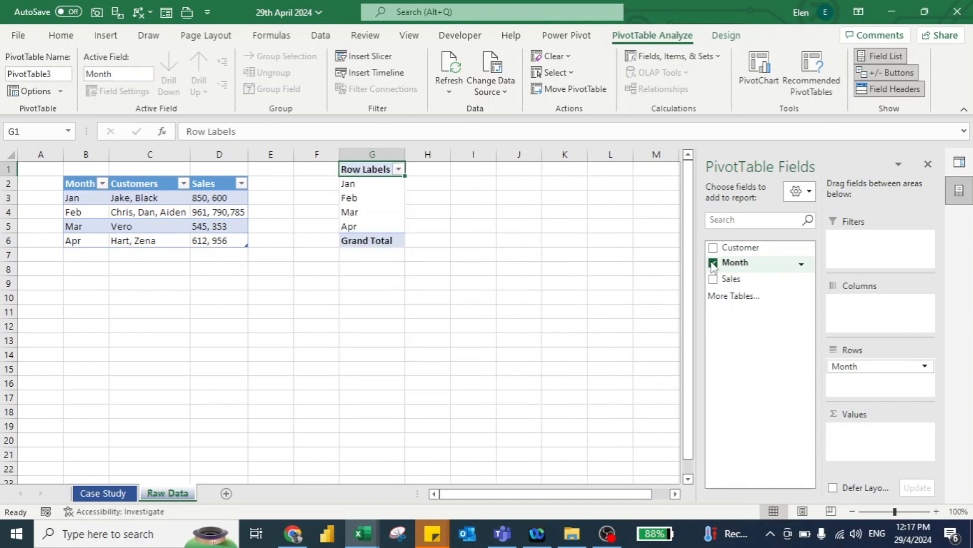
pyautogui.click(713, 248)
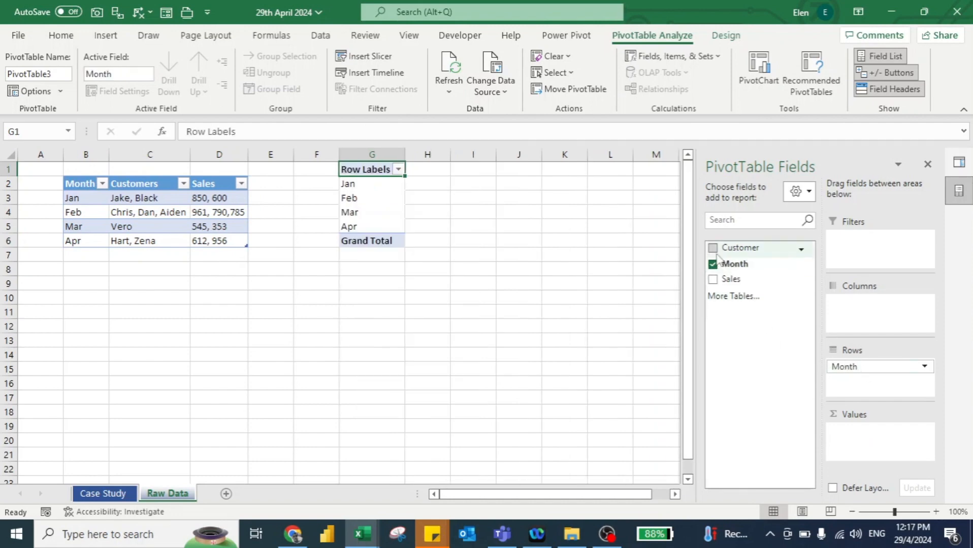
pyautogui.click(713, 278)
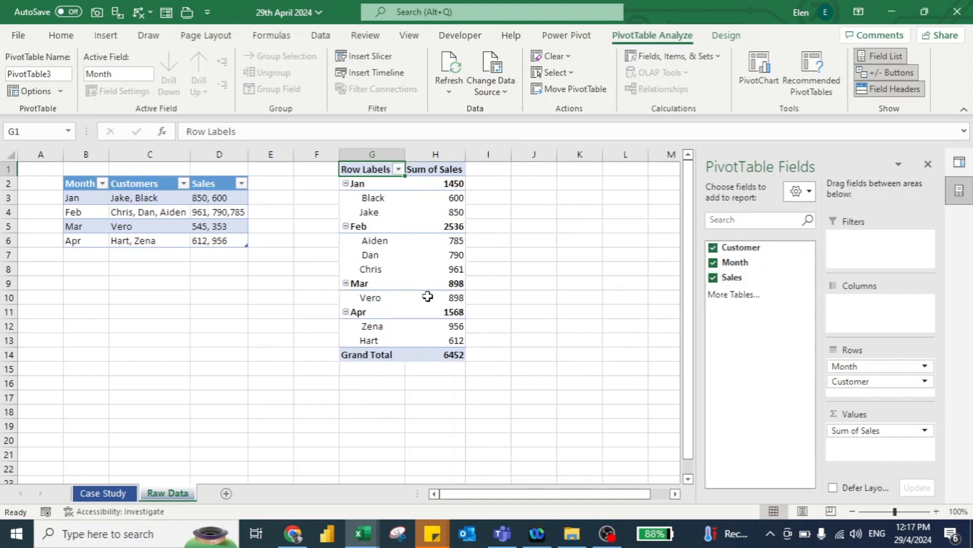
# Step: Compare the PivotTable with the solution on the Case Study sheet, and change its report layout to Tabular Form
pyautogui.hotkey('ctrl', 'pageup')
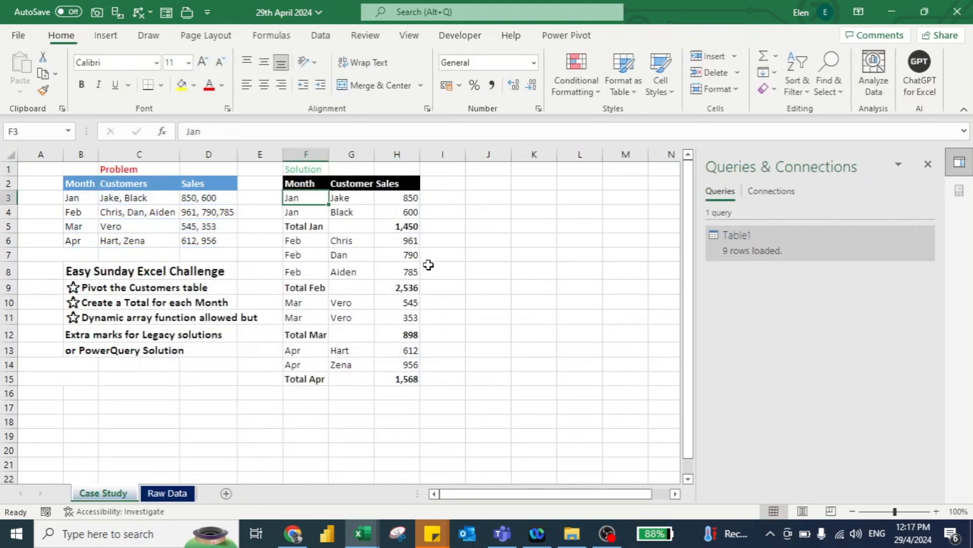
pyautogui.moveTo(300, 192)
pyautogui.mouseDown()
pyautogui.moveTo(426, 356)
pyautogui.moveTo(348, 201)
pyautogui.moveTo(304, 194)
pyautogui.mouseUp()
pyautogui.hotkey('ctrl', 'pagedown')
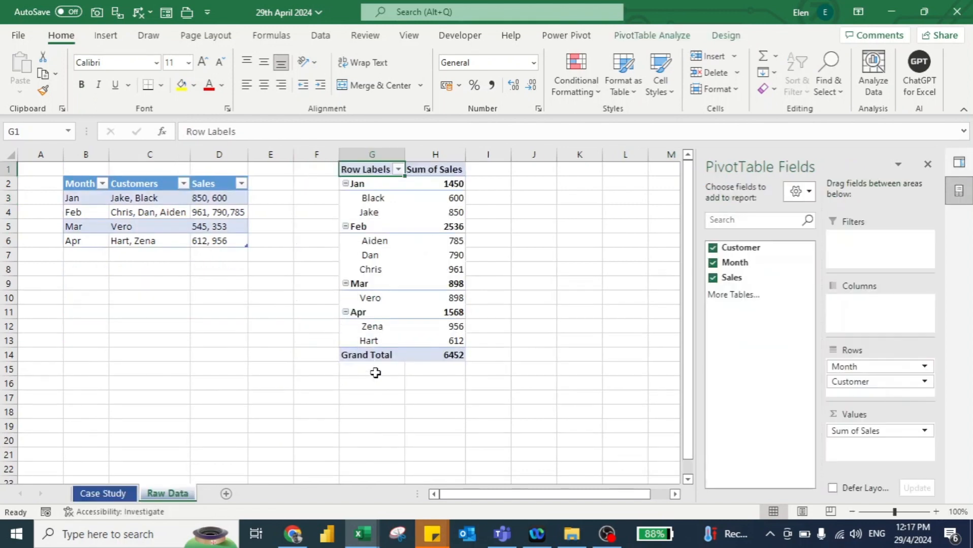
pyautogui.click(725, 37)
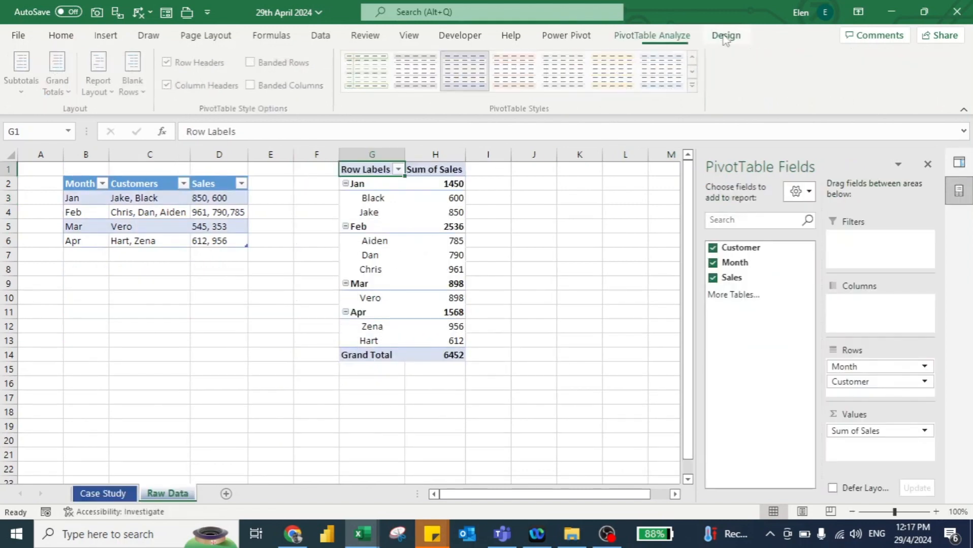
pyautogui.click(99, 92)
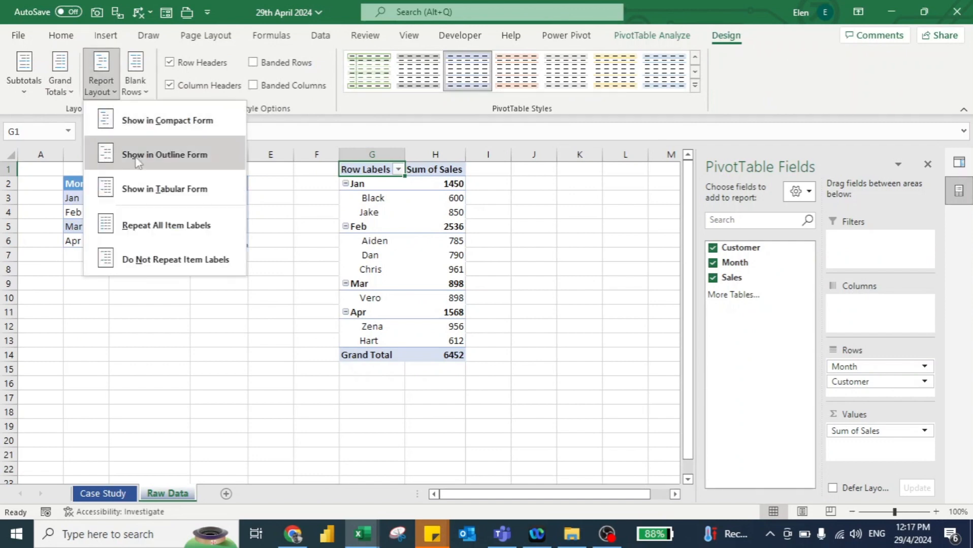
pyautogui.click(138, 190)
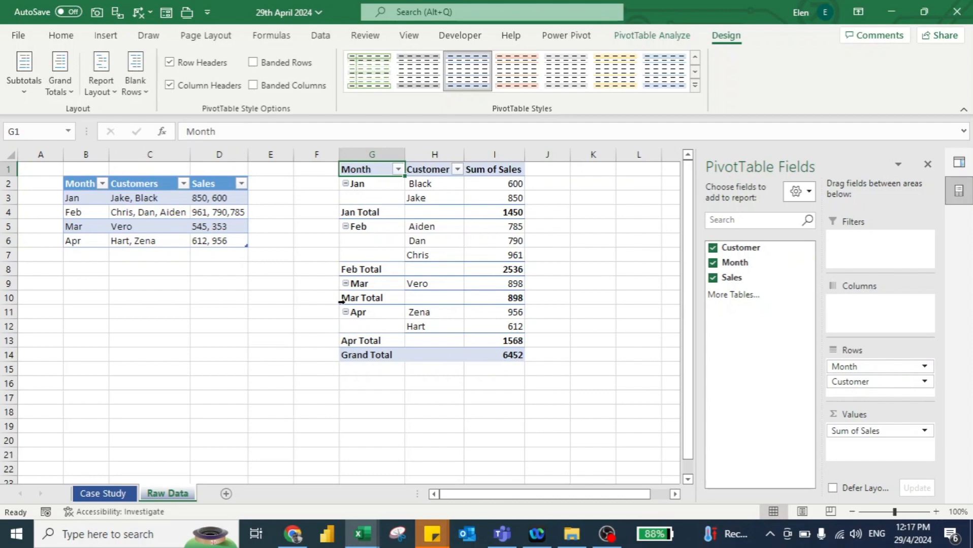
# Step: Check the Case Study solution again, and set the PivotTable to repeat all item labels
pyautogui.hotkey('ctrl', 'pageup')
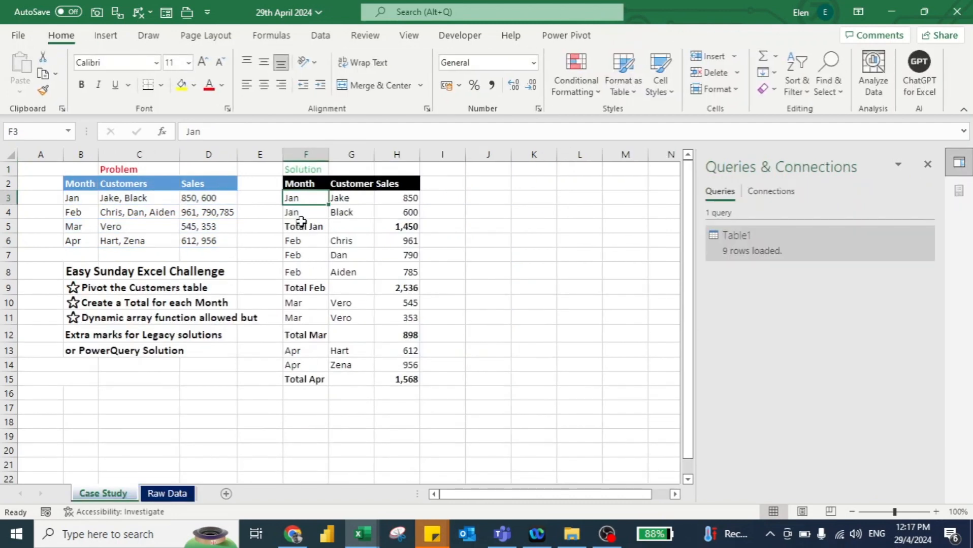
pyautogui.hotkey('ctrl', 'pagedown')
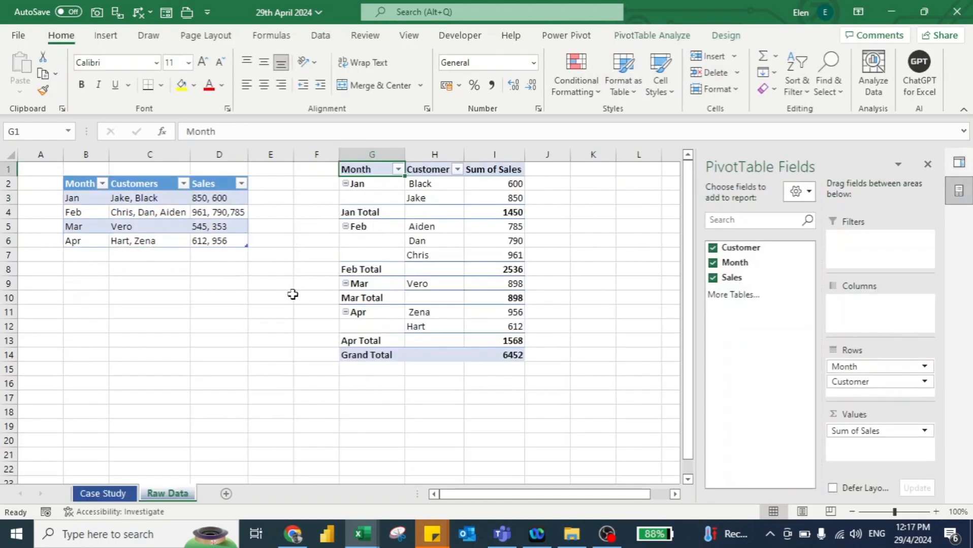
pyautogui.click(361, 188)
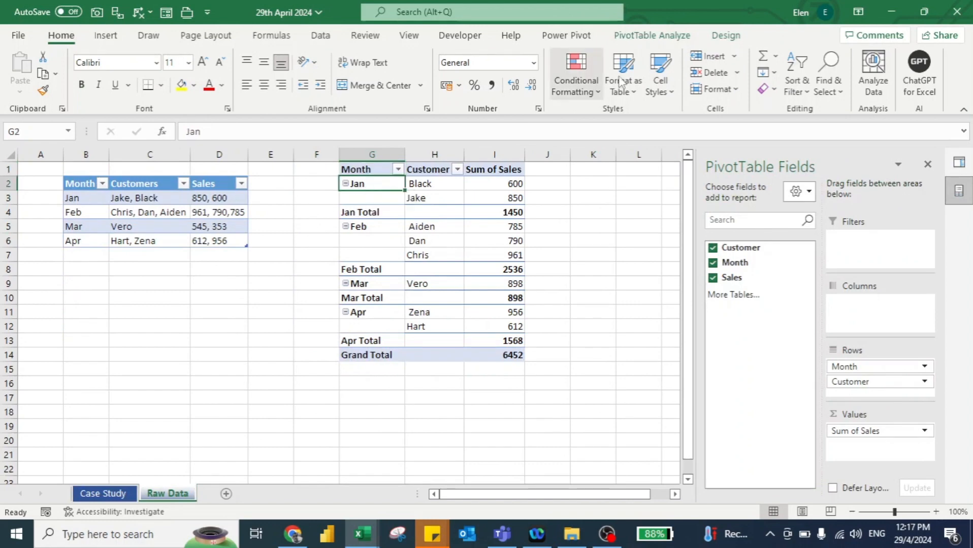
pyautogui.click(725, 35)
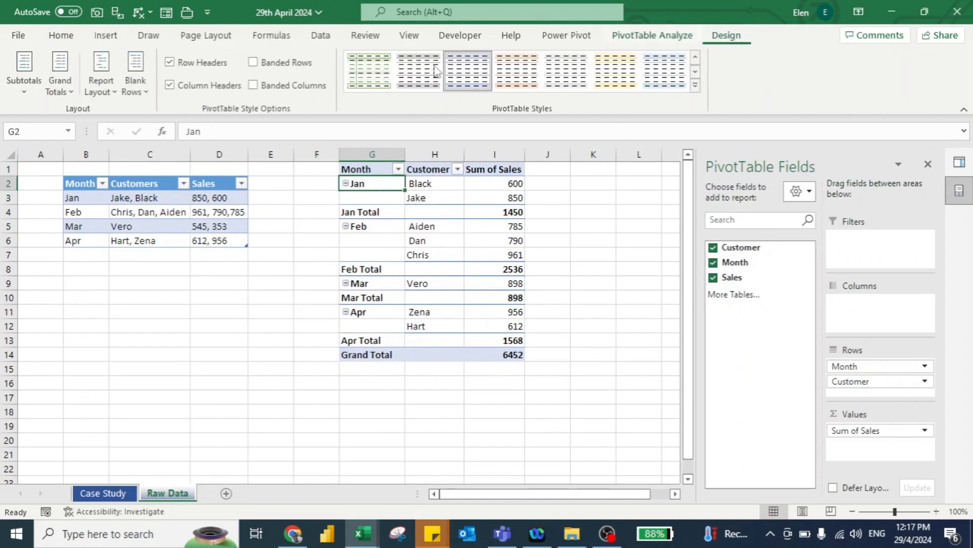
pyautogui.click(104, 84)
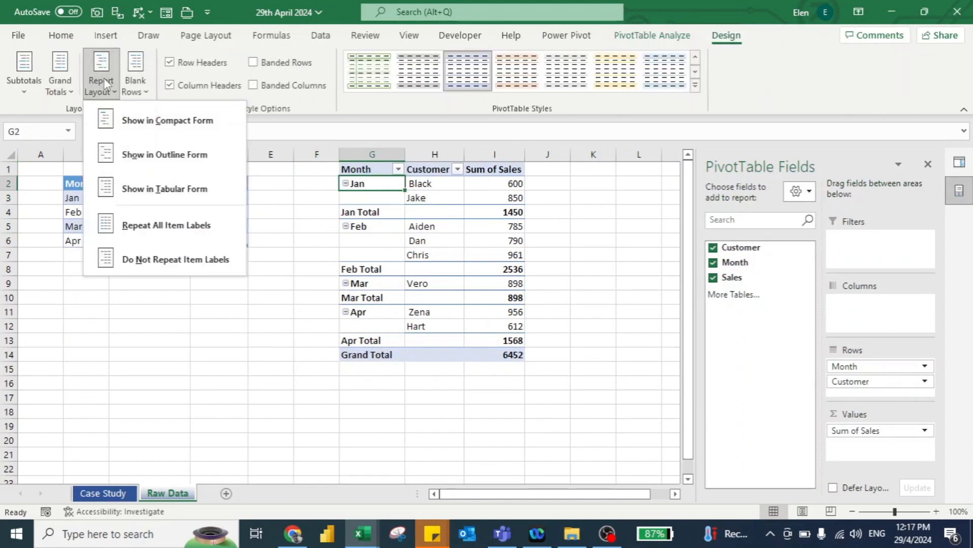
pyautogui.click(137, 227)
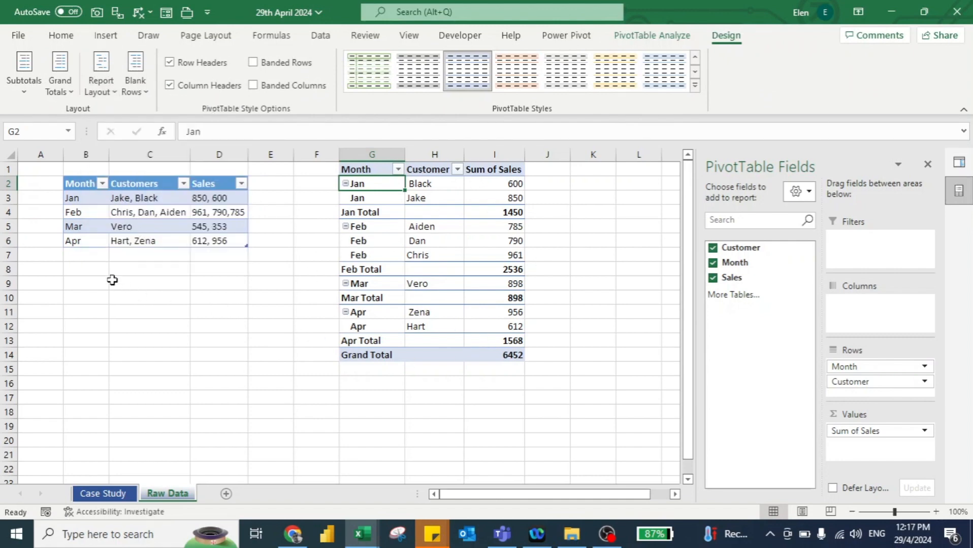
# Step: Add a May row to the source table with three comma-separated customer names and the sales 100, 200, 300
pyautogui.click(80, 258)
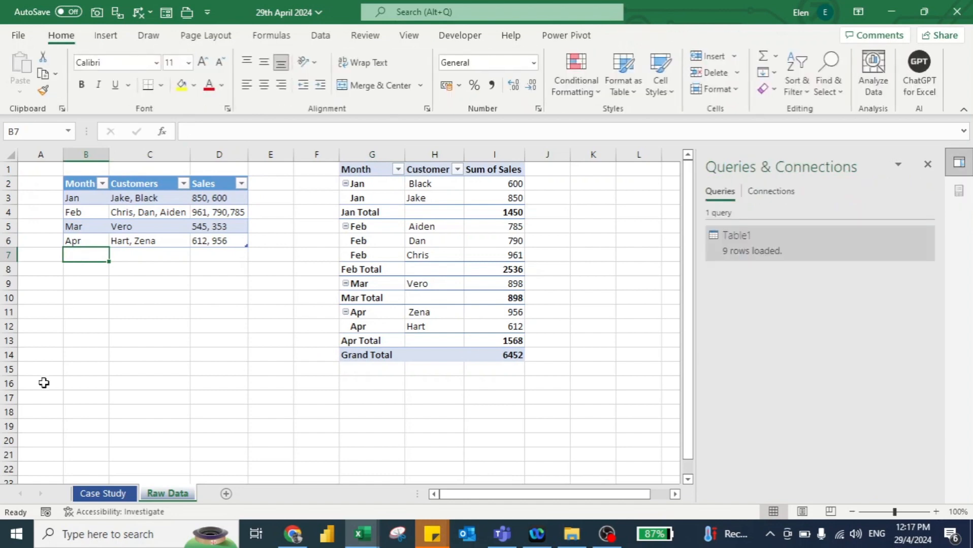
pyautogui.write('Mar')
pyautogui.press('Return')
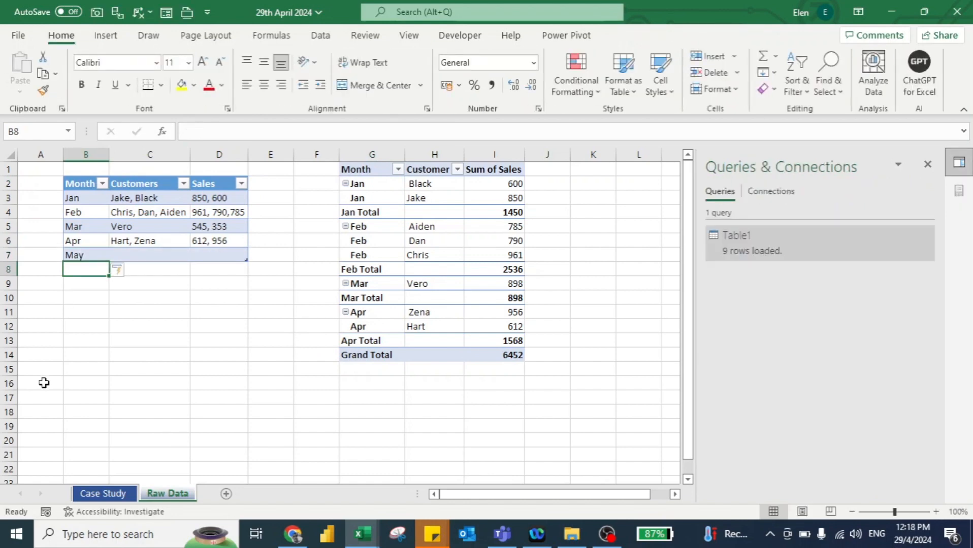
pyautogui.press('Up')
pyautogui.press('Right')
pyautogui.write('Elen')
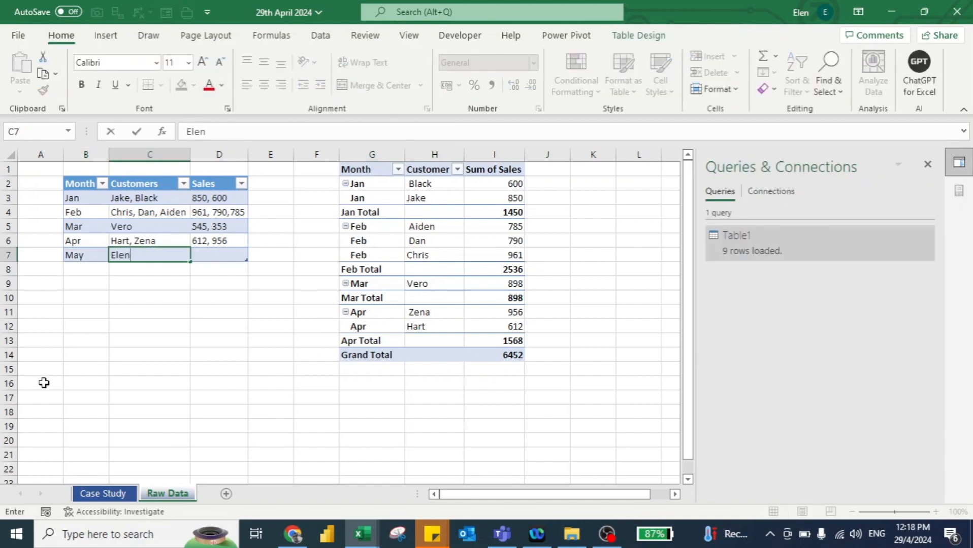
pyautogui.write(',Sutar,Nimallan')
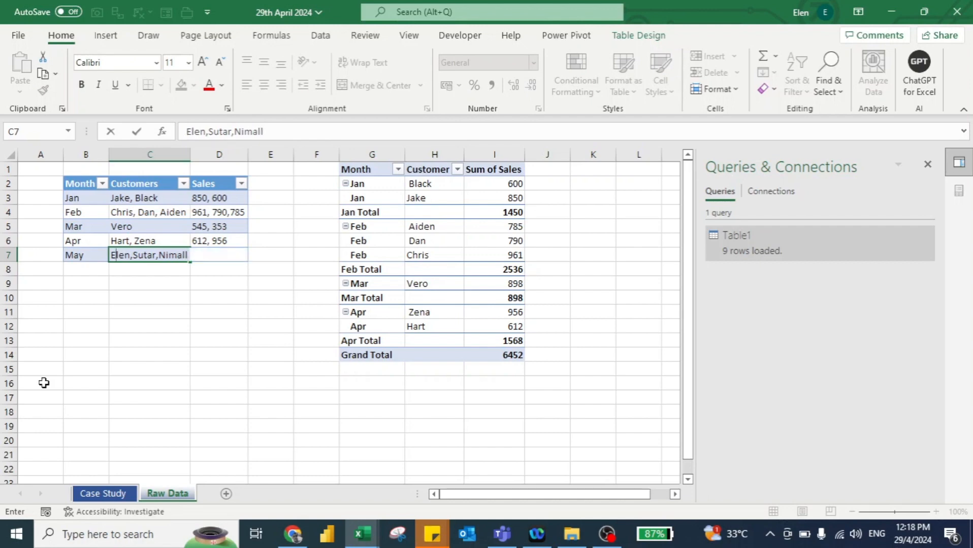
pyautogui.press('Tab')
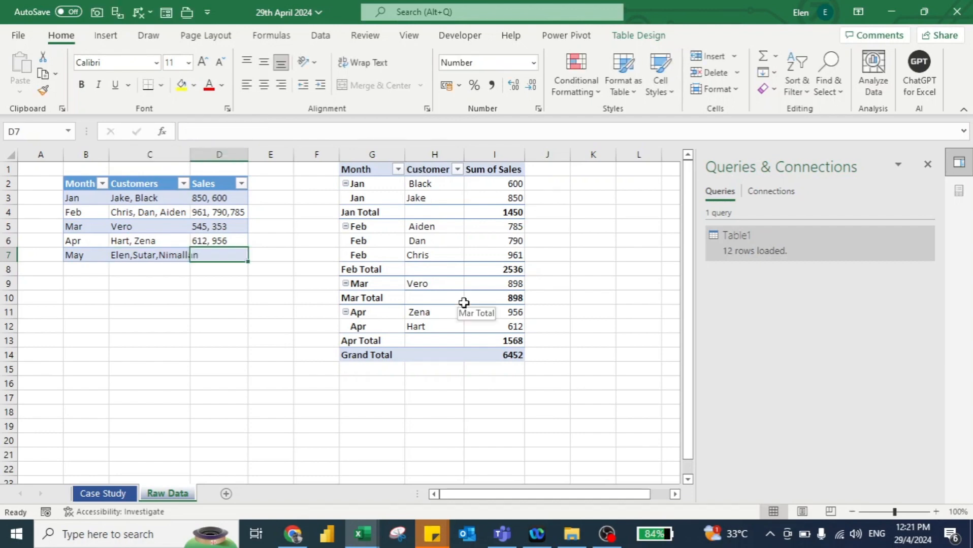
pyautogui.write('100, 2')
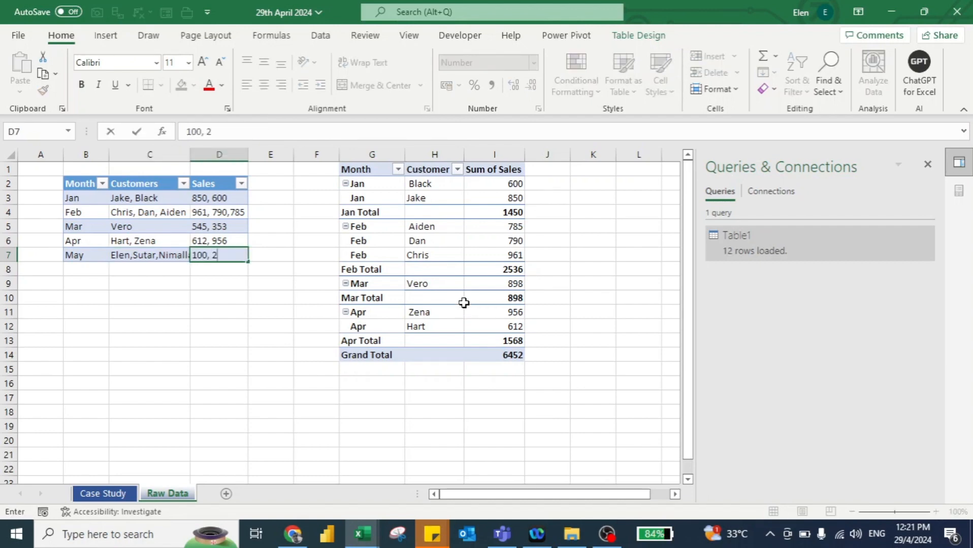
pyautogui.write('00, 300')
pyautogui.press('Return')
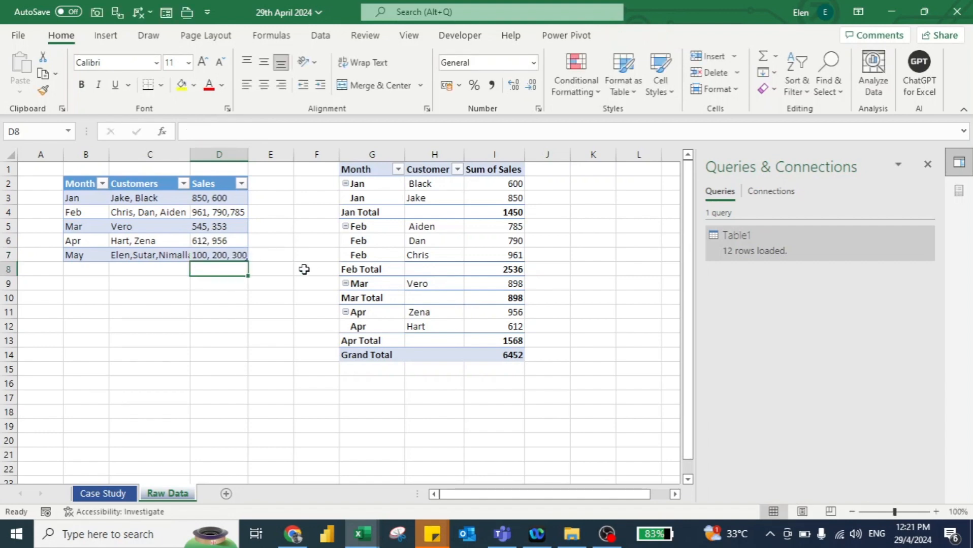
# Step: Refresh the PivotTable to pull in the new May source data
pyautogui.rightClick(425, 255)
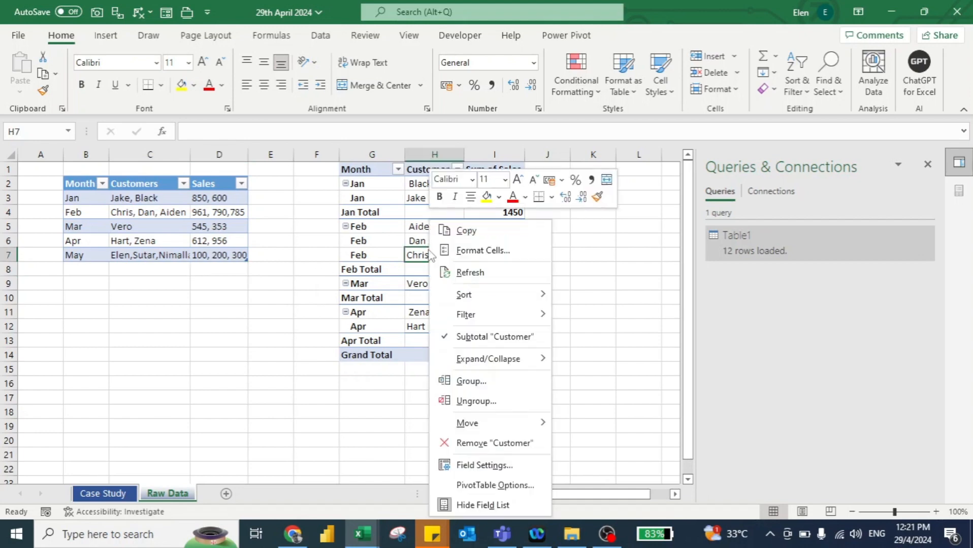
pyautogui.click(462, 273)
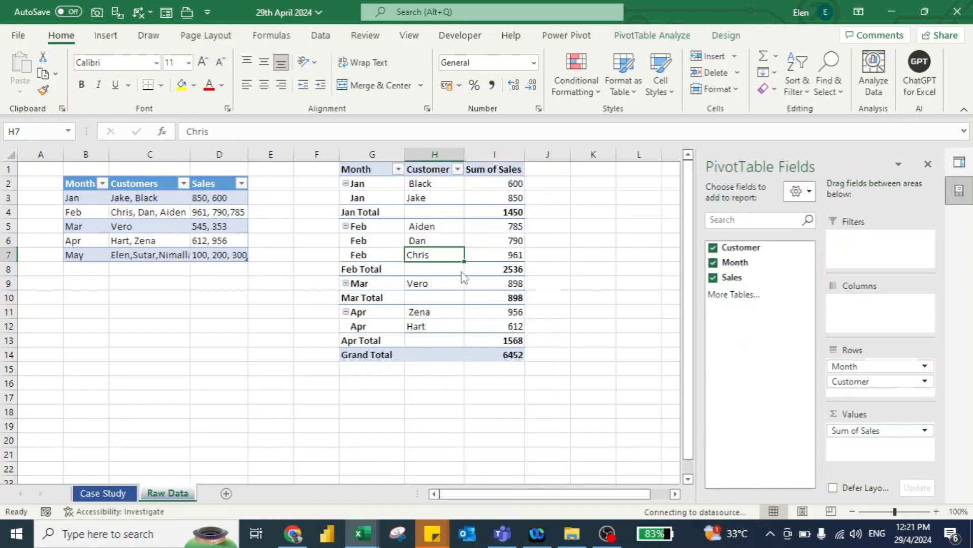